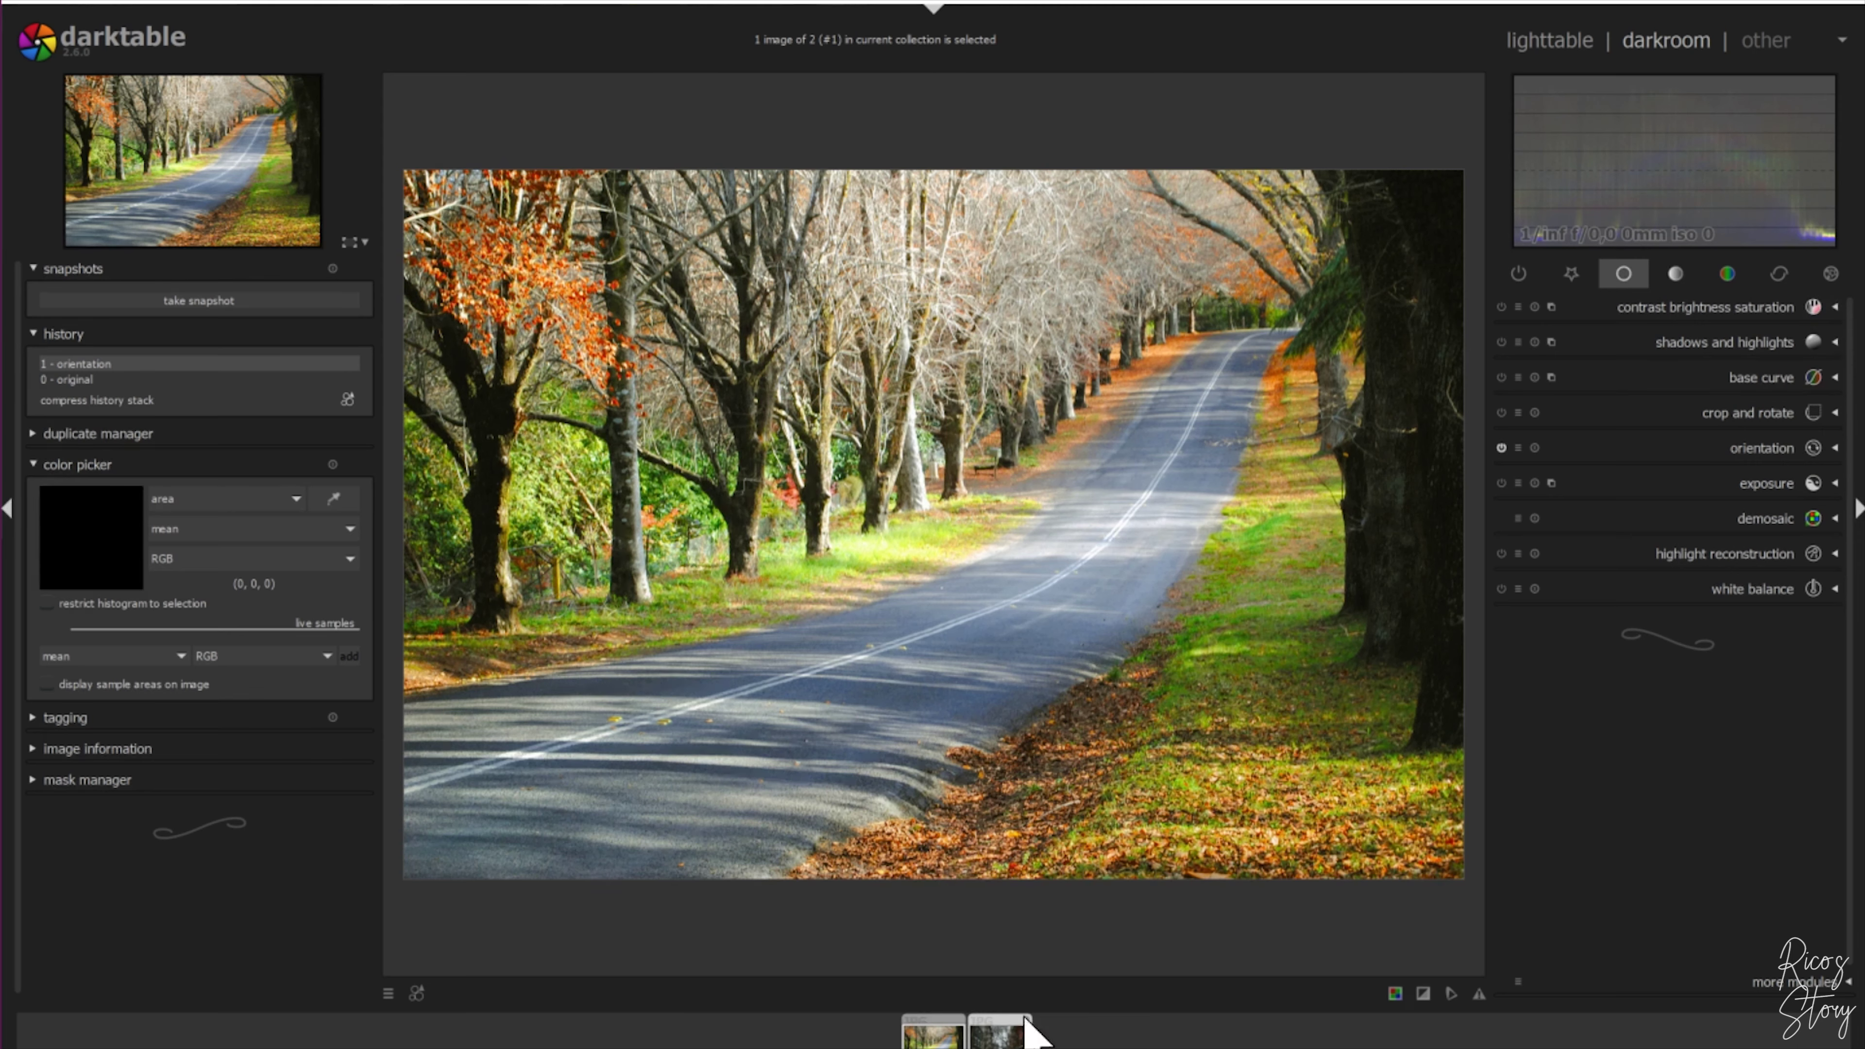
Enable color mapping on the snowy street photo and acquire its colours as three source clusters.
{"action": "left_click", "coordinate": [999, 1037]}
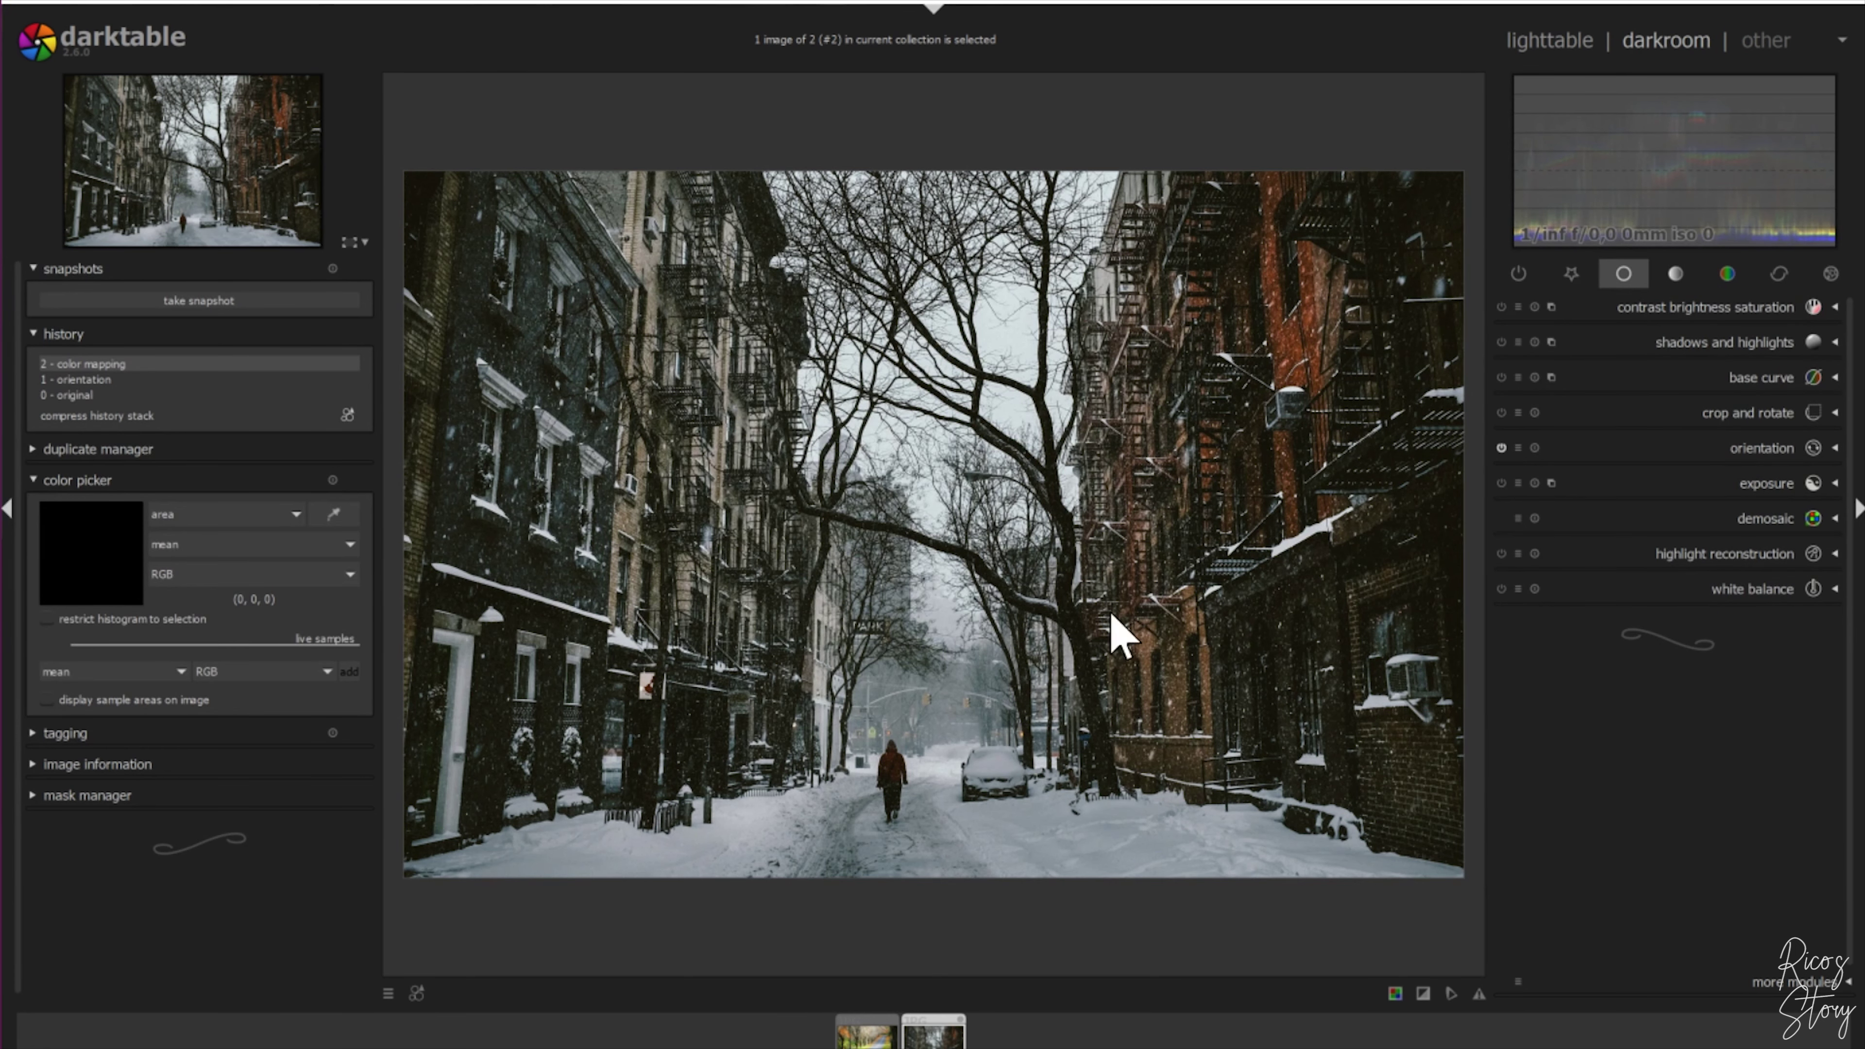
{"action": "left_click", "coordinate": [883, 1029]}
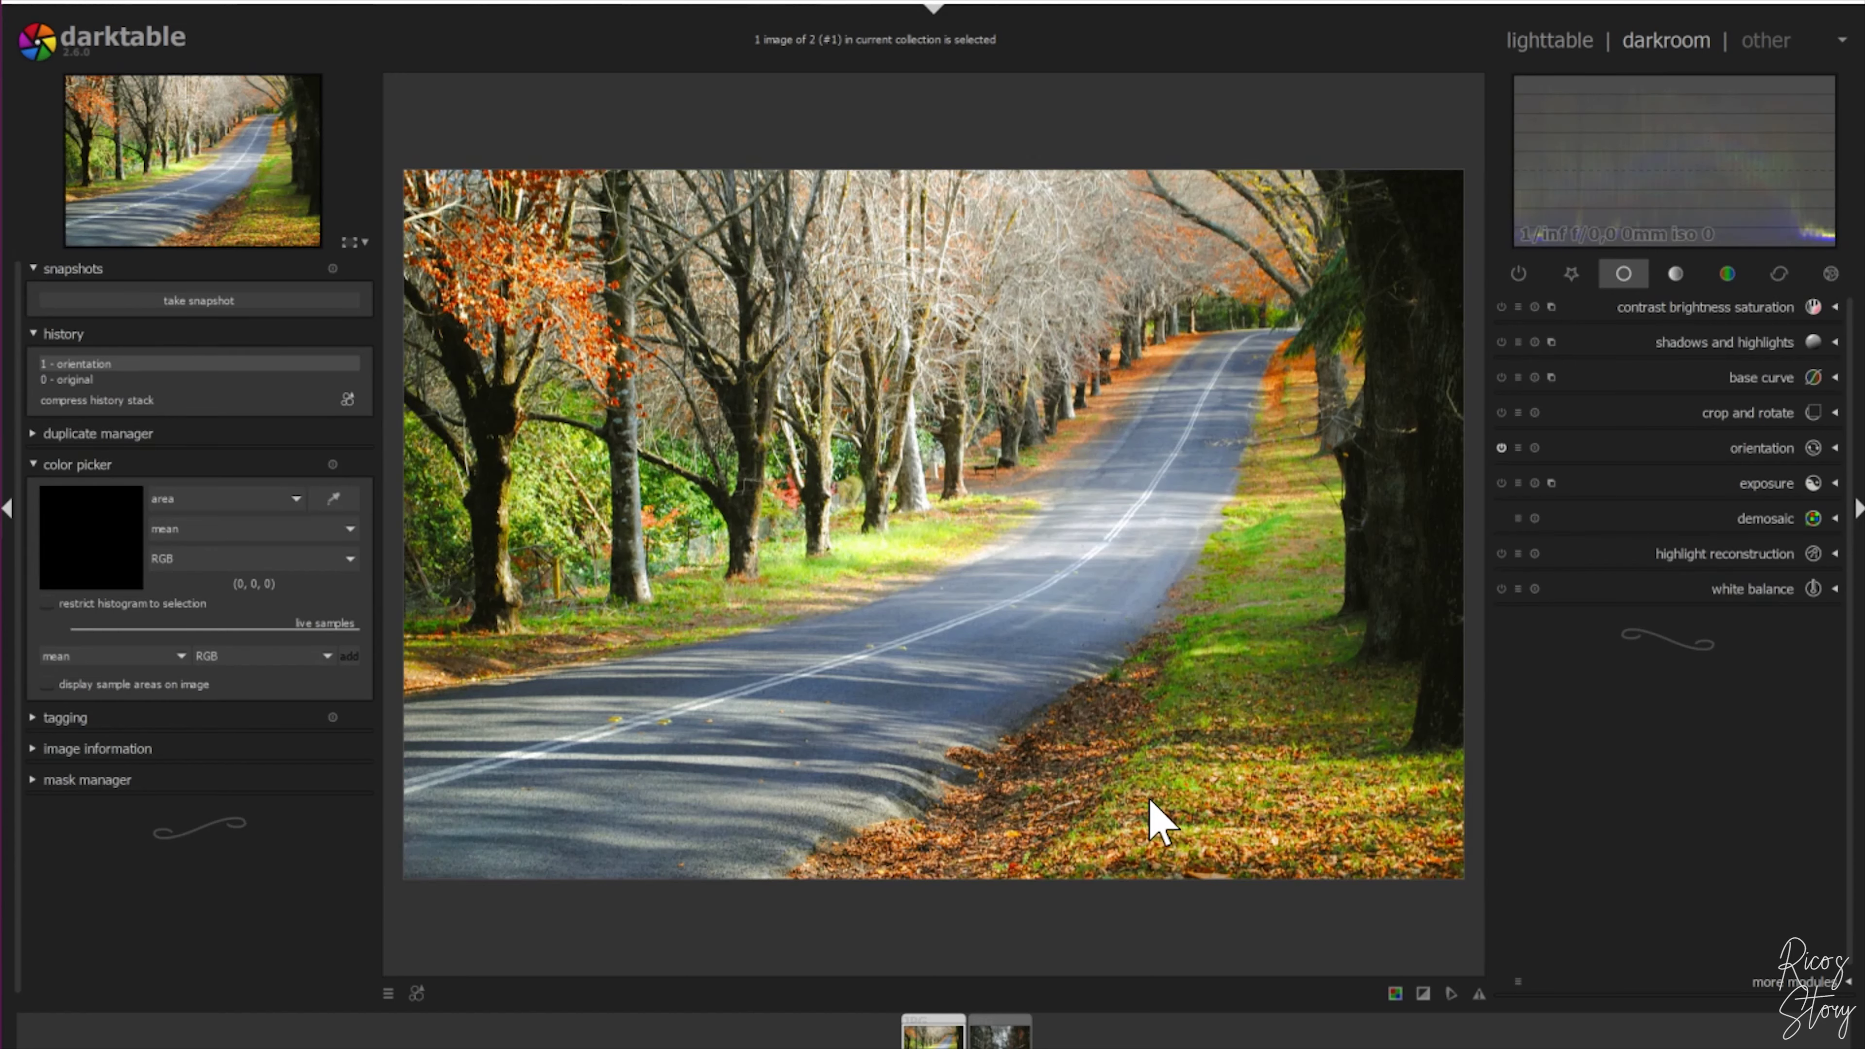
{"action": "left_click", "coordinate": [1000, 1031]}
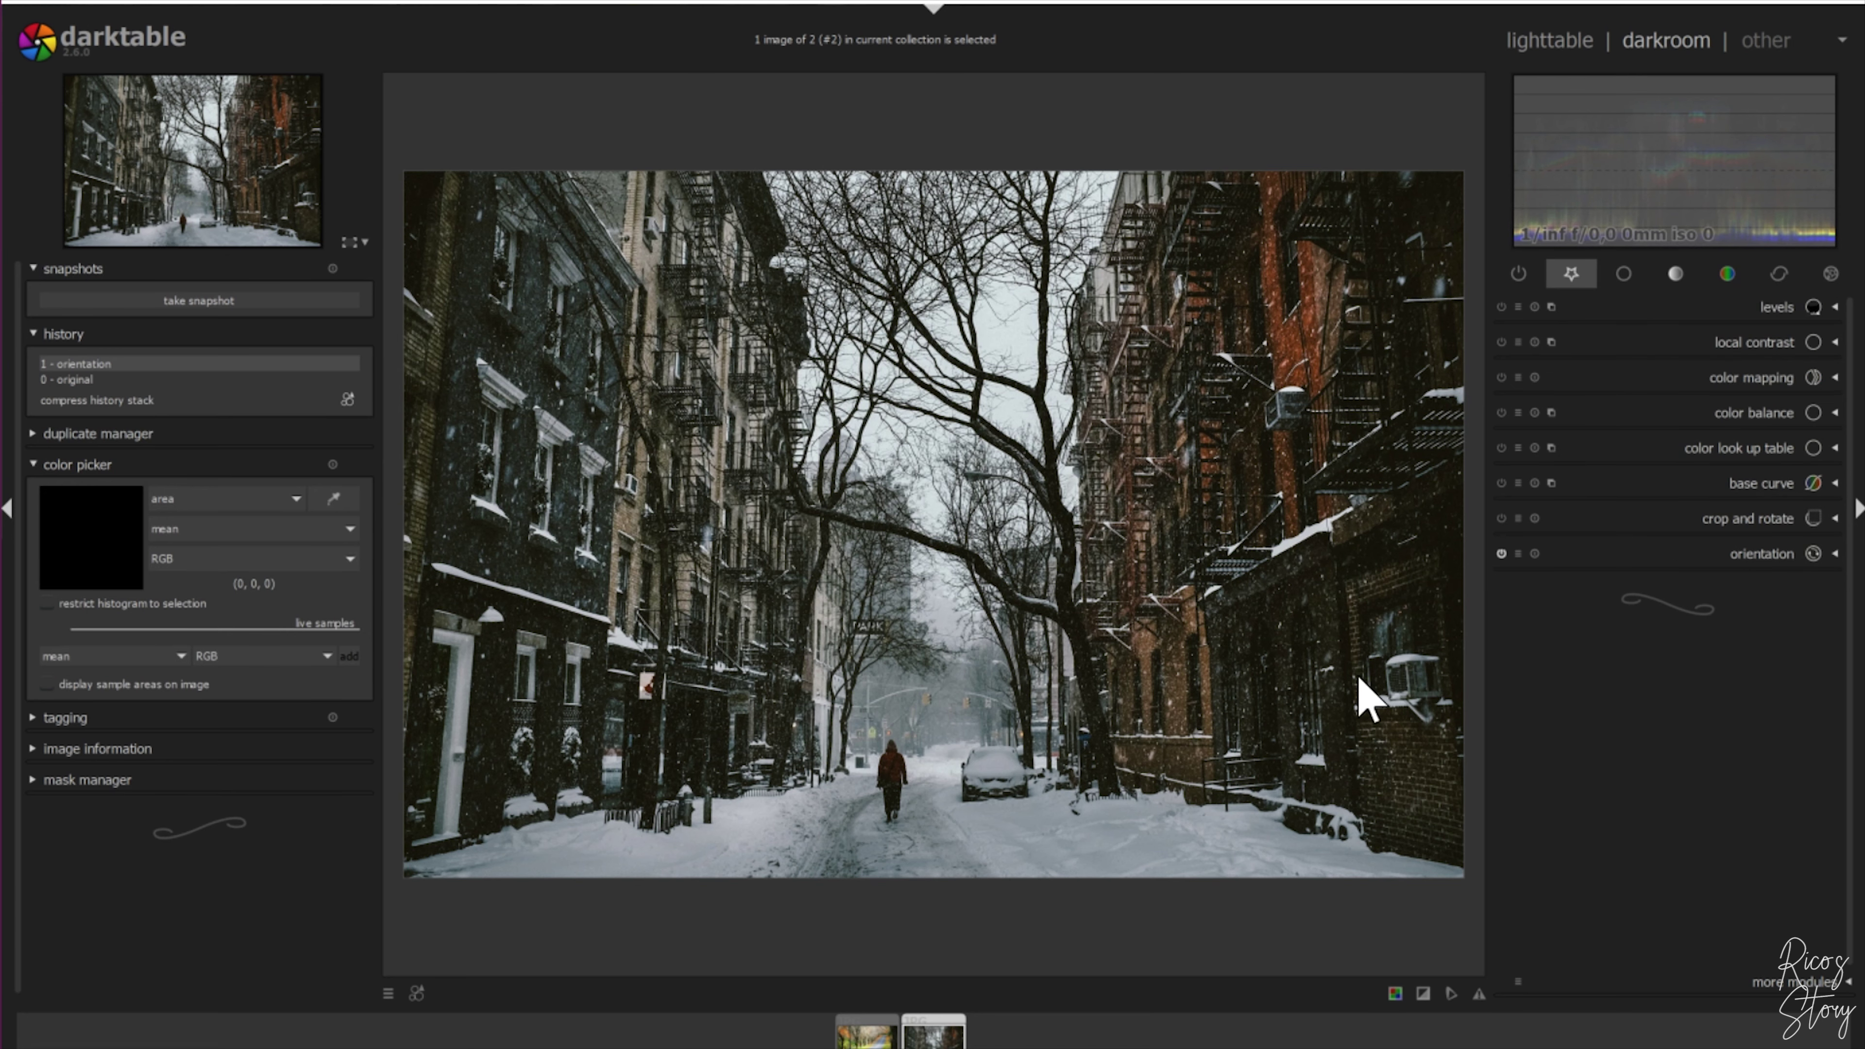
{"action": "left_click", "coordinate": [1818, 381]}
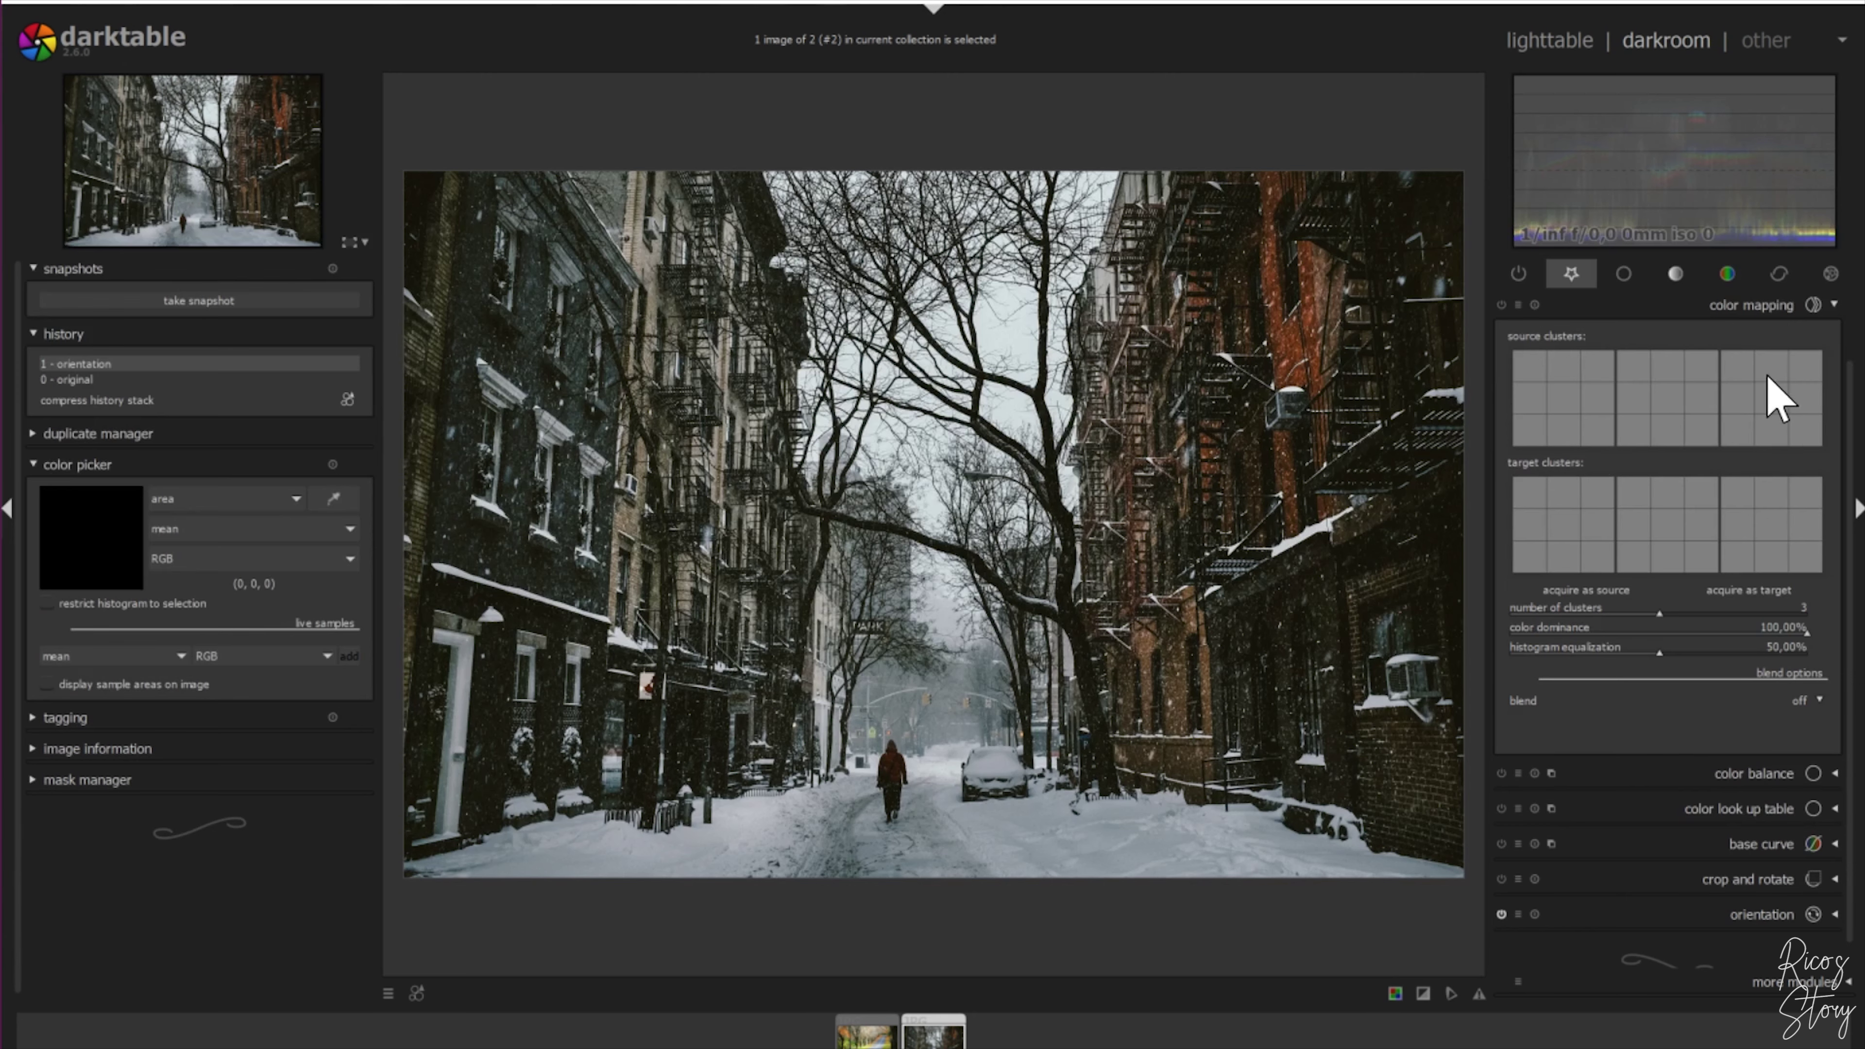
{"action": "left_click", "coordinate": [1770, 397]}
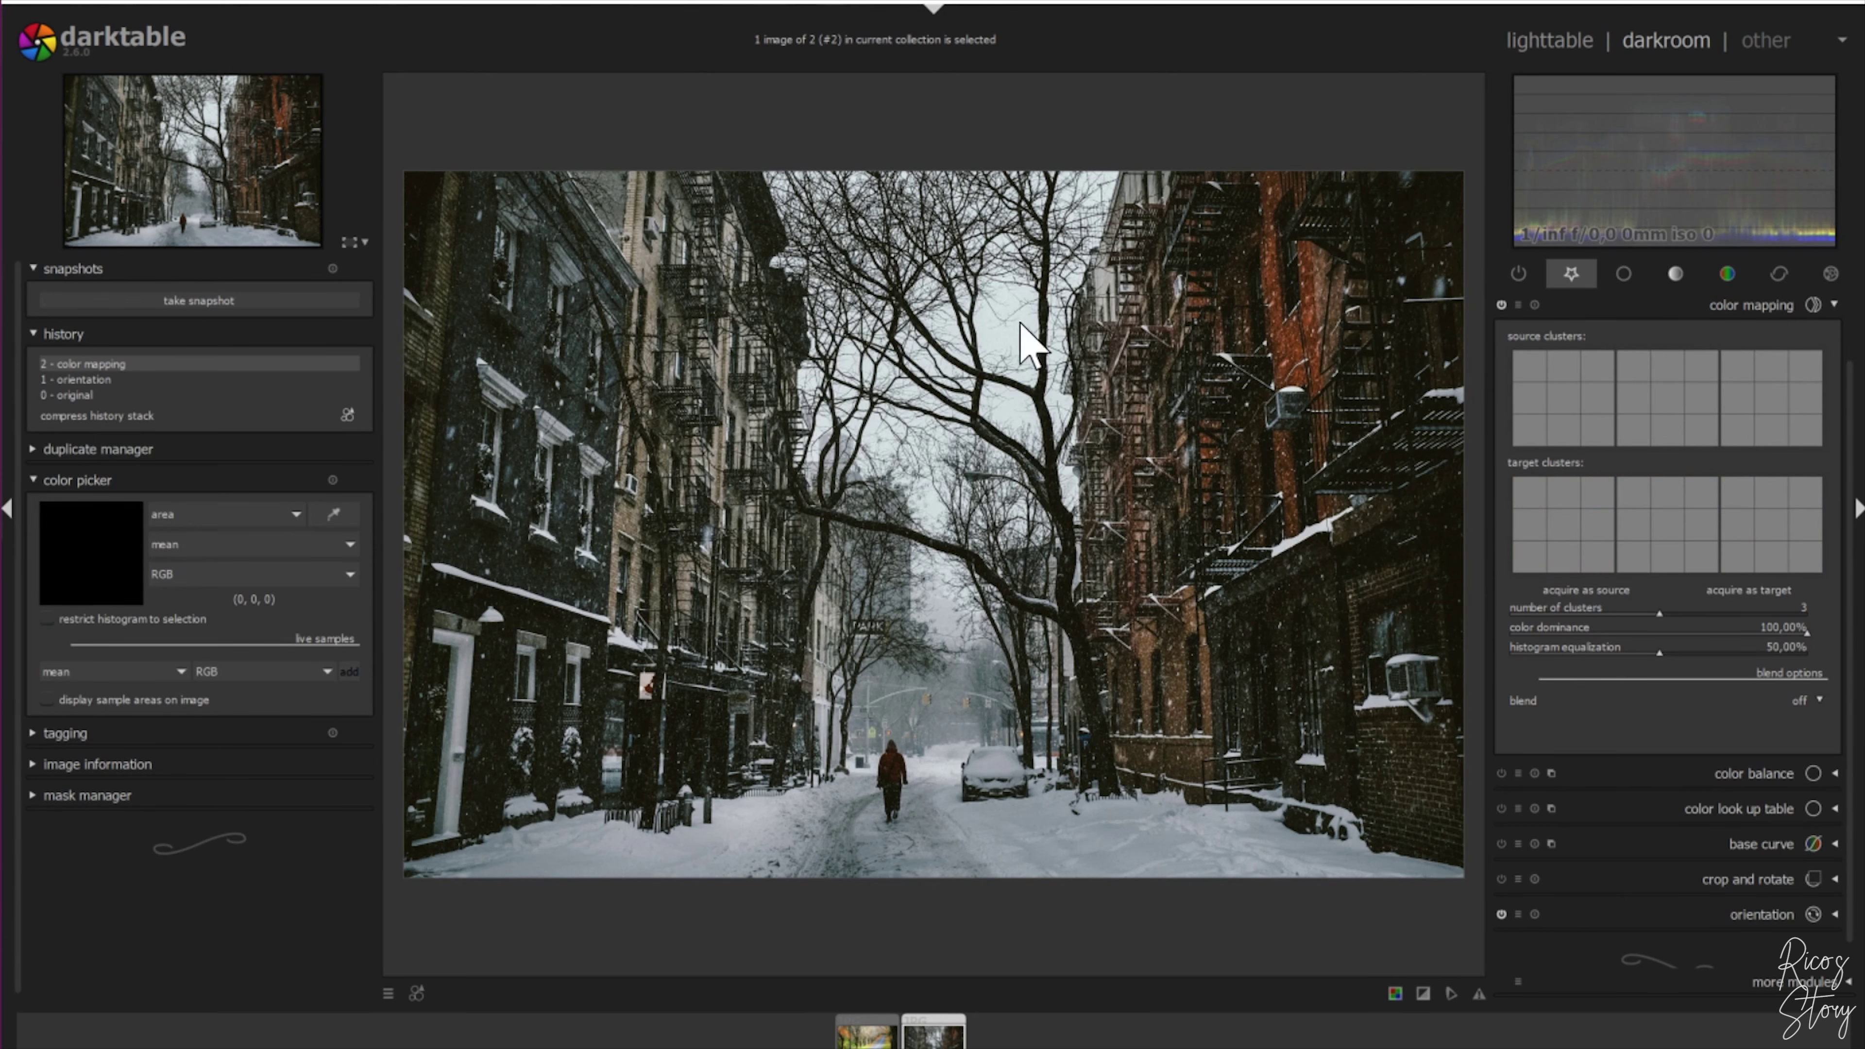
{"action": "left_click", "coordinate": [1600, 592]}
Reopen color mapping to show the warm orange, cool blue and pale green source clusters.
{"action": "left_click", "coordinate": [1831, 308]}
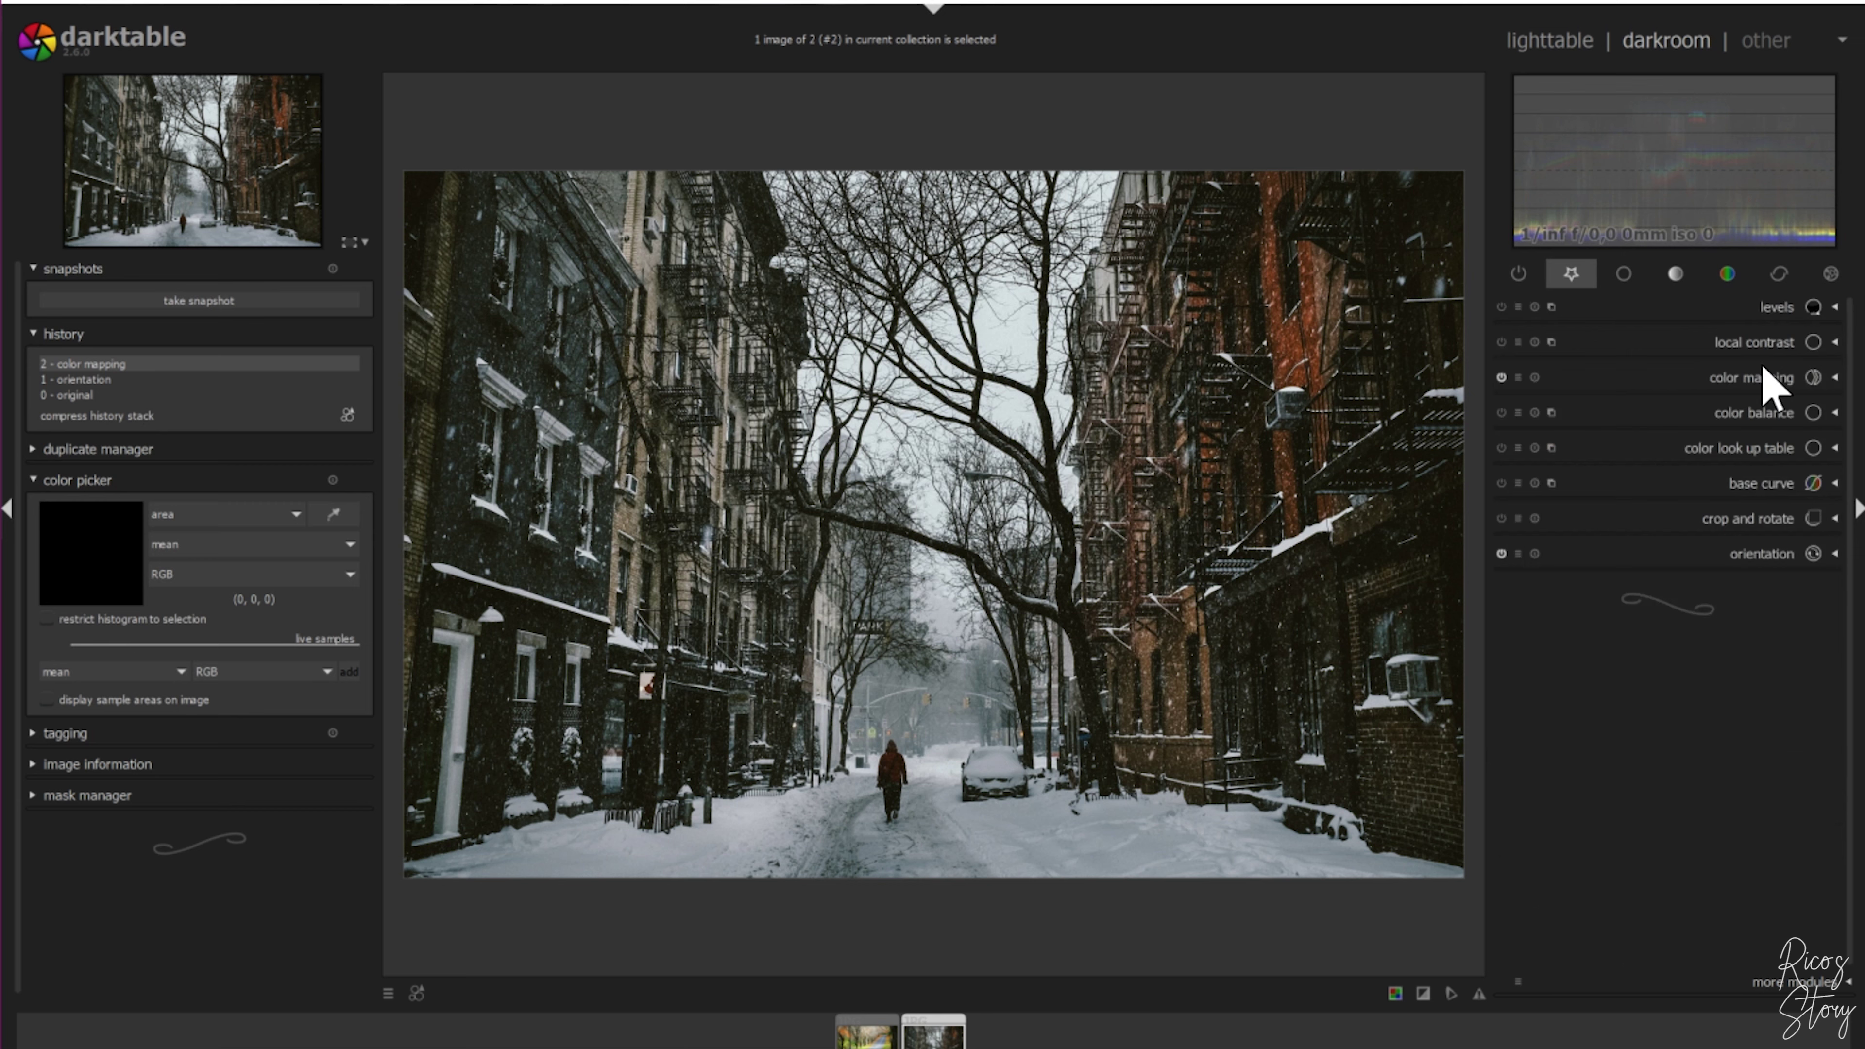
{"action": "left_click", "coordinate": [1806, 987]}
{"action": "scroll", "coordinate": [1682, 823], "scroll_direction": "down", "scroll_amount": 5}
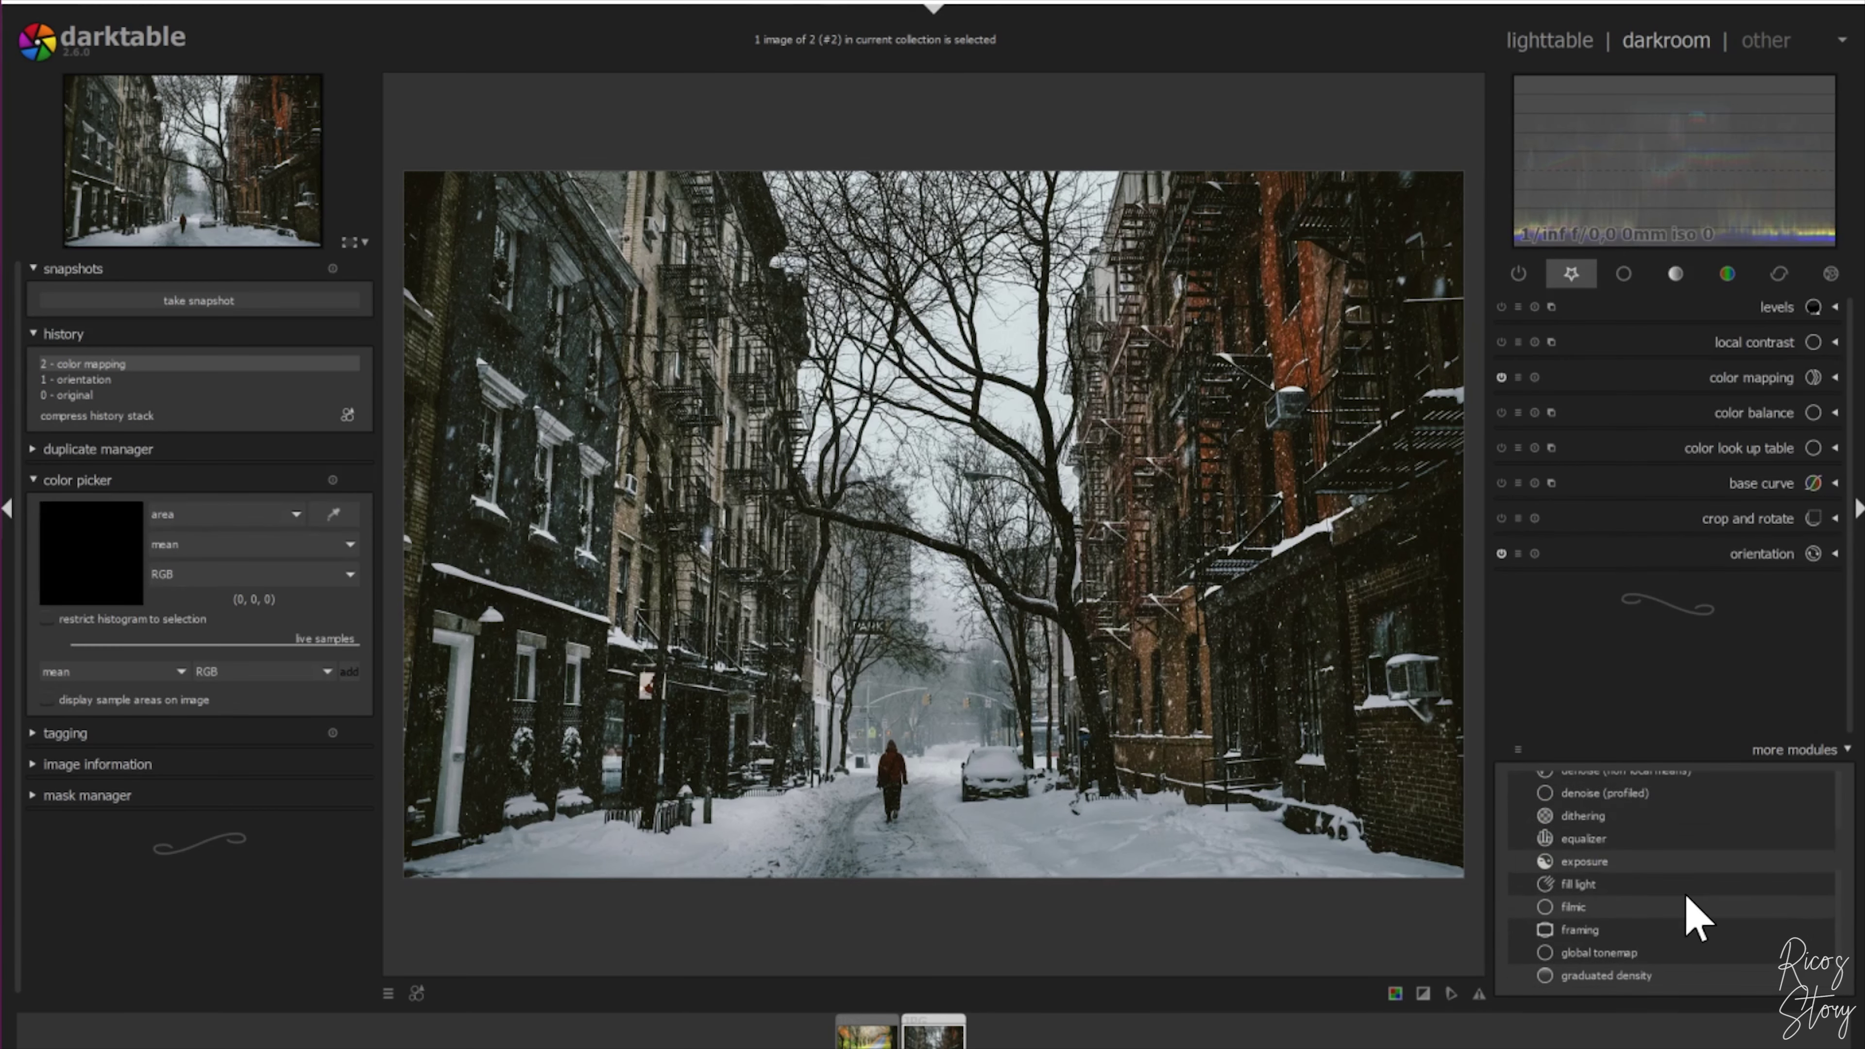
{"action": "left_click", "coordinate": [1828, 750]}
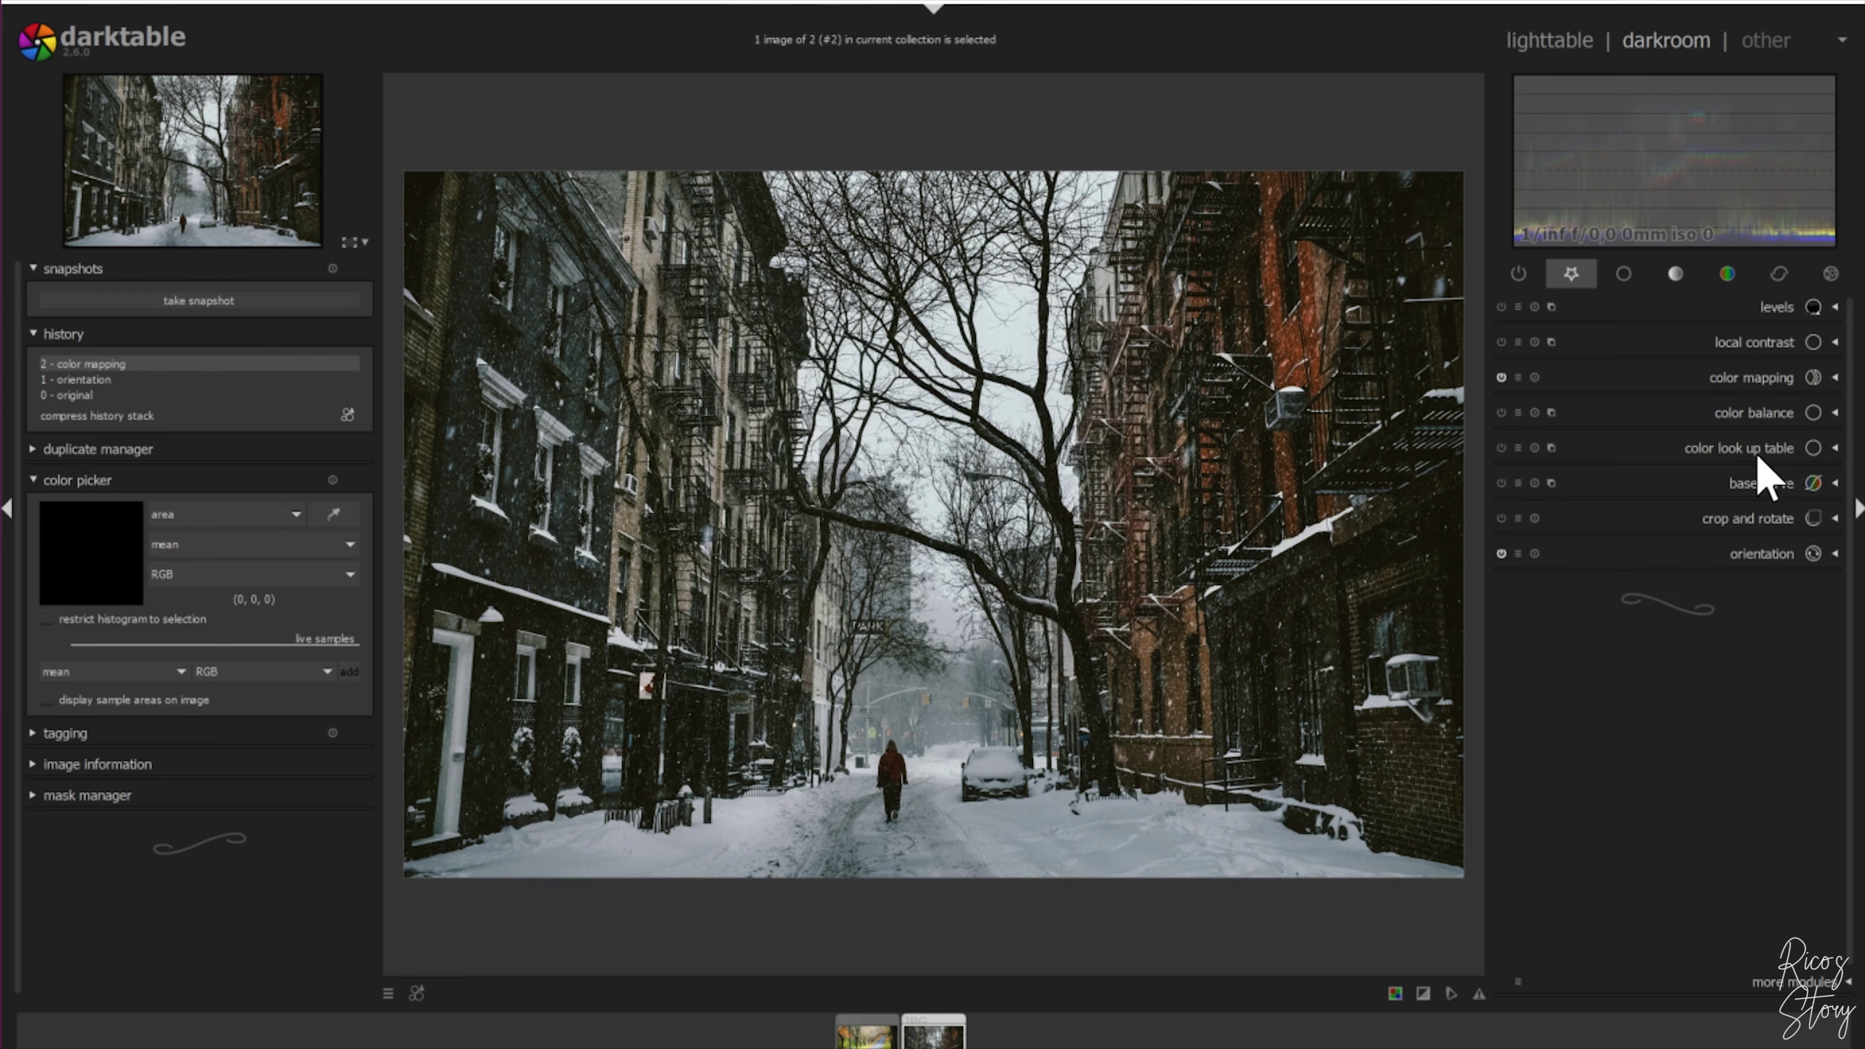
{"action": "left_click", "coordinate": [1787, 378]}
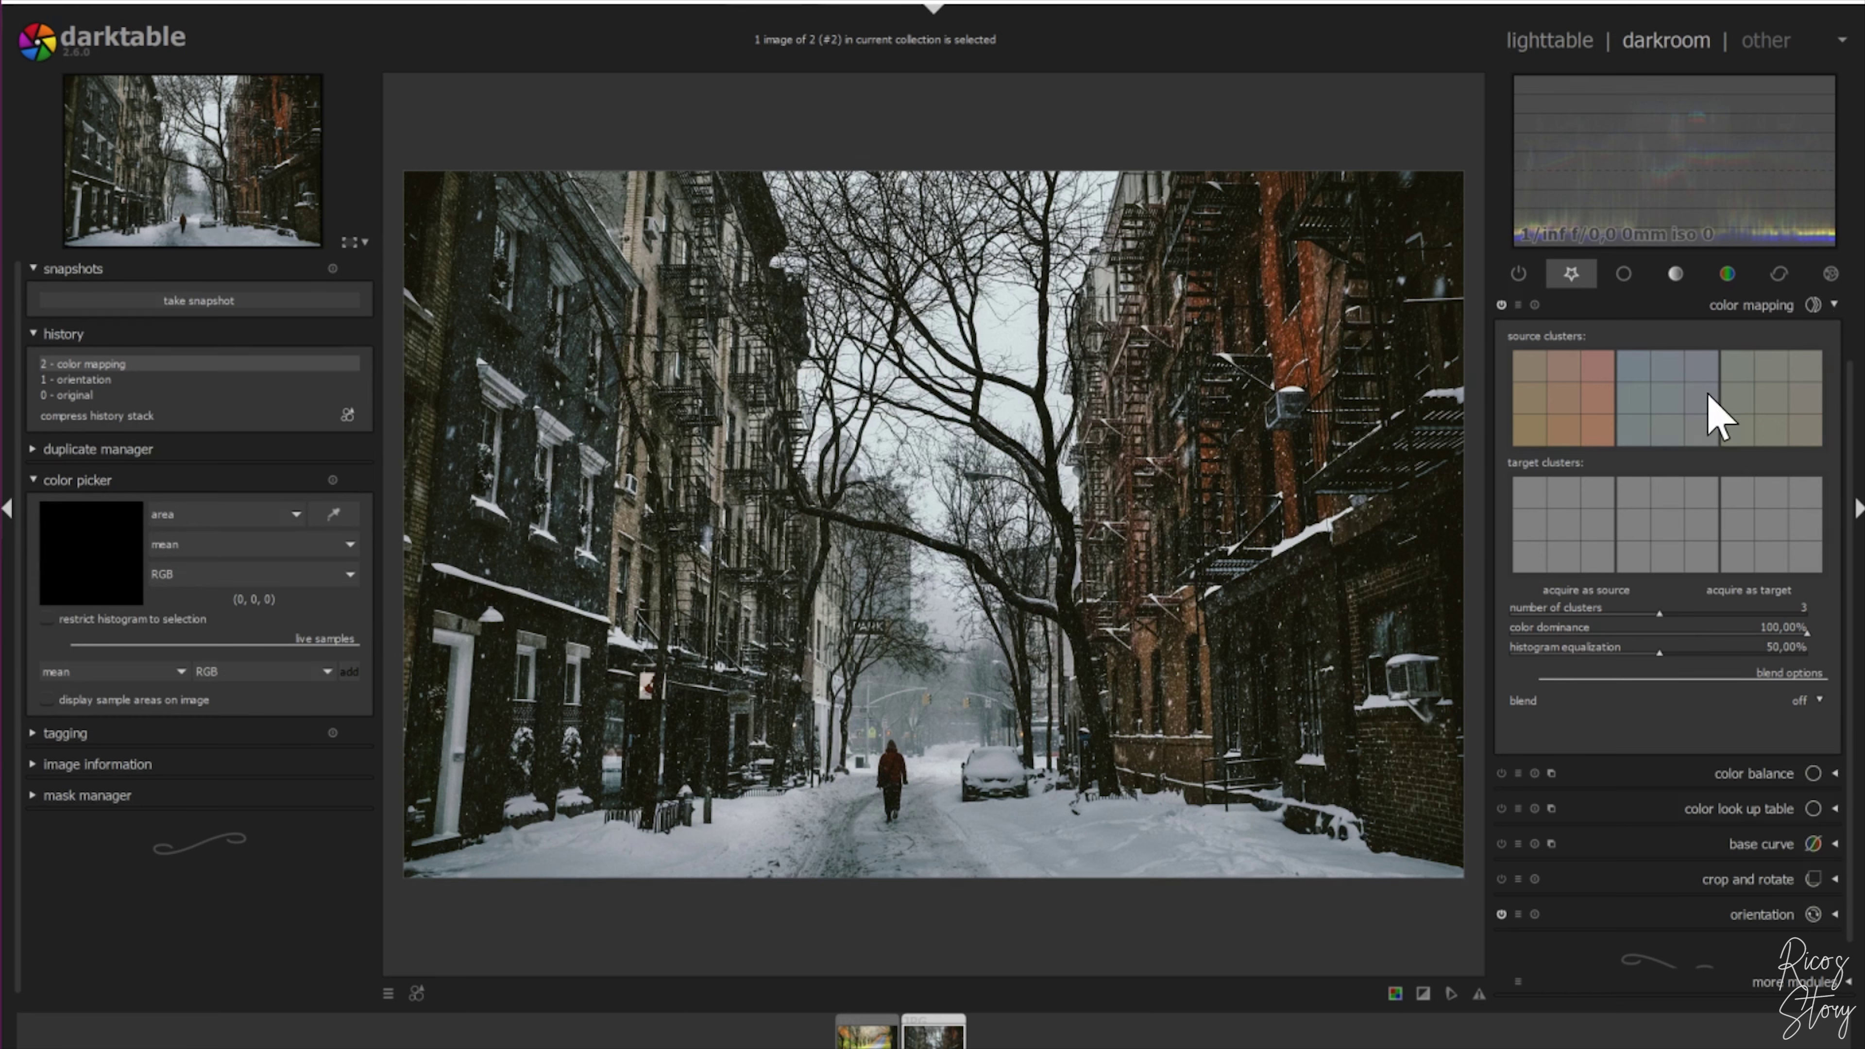
Acquire the autumn road photo as color mapping target and compare it with the street reference.
{"action": "left_click", "coordinate": [881, 1039]}
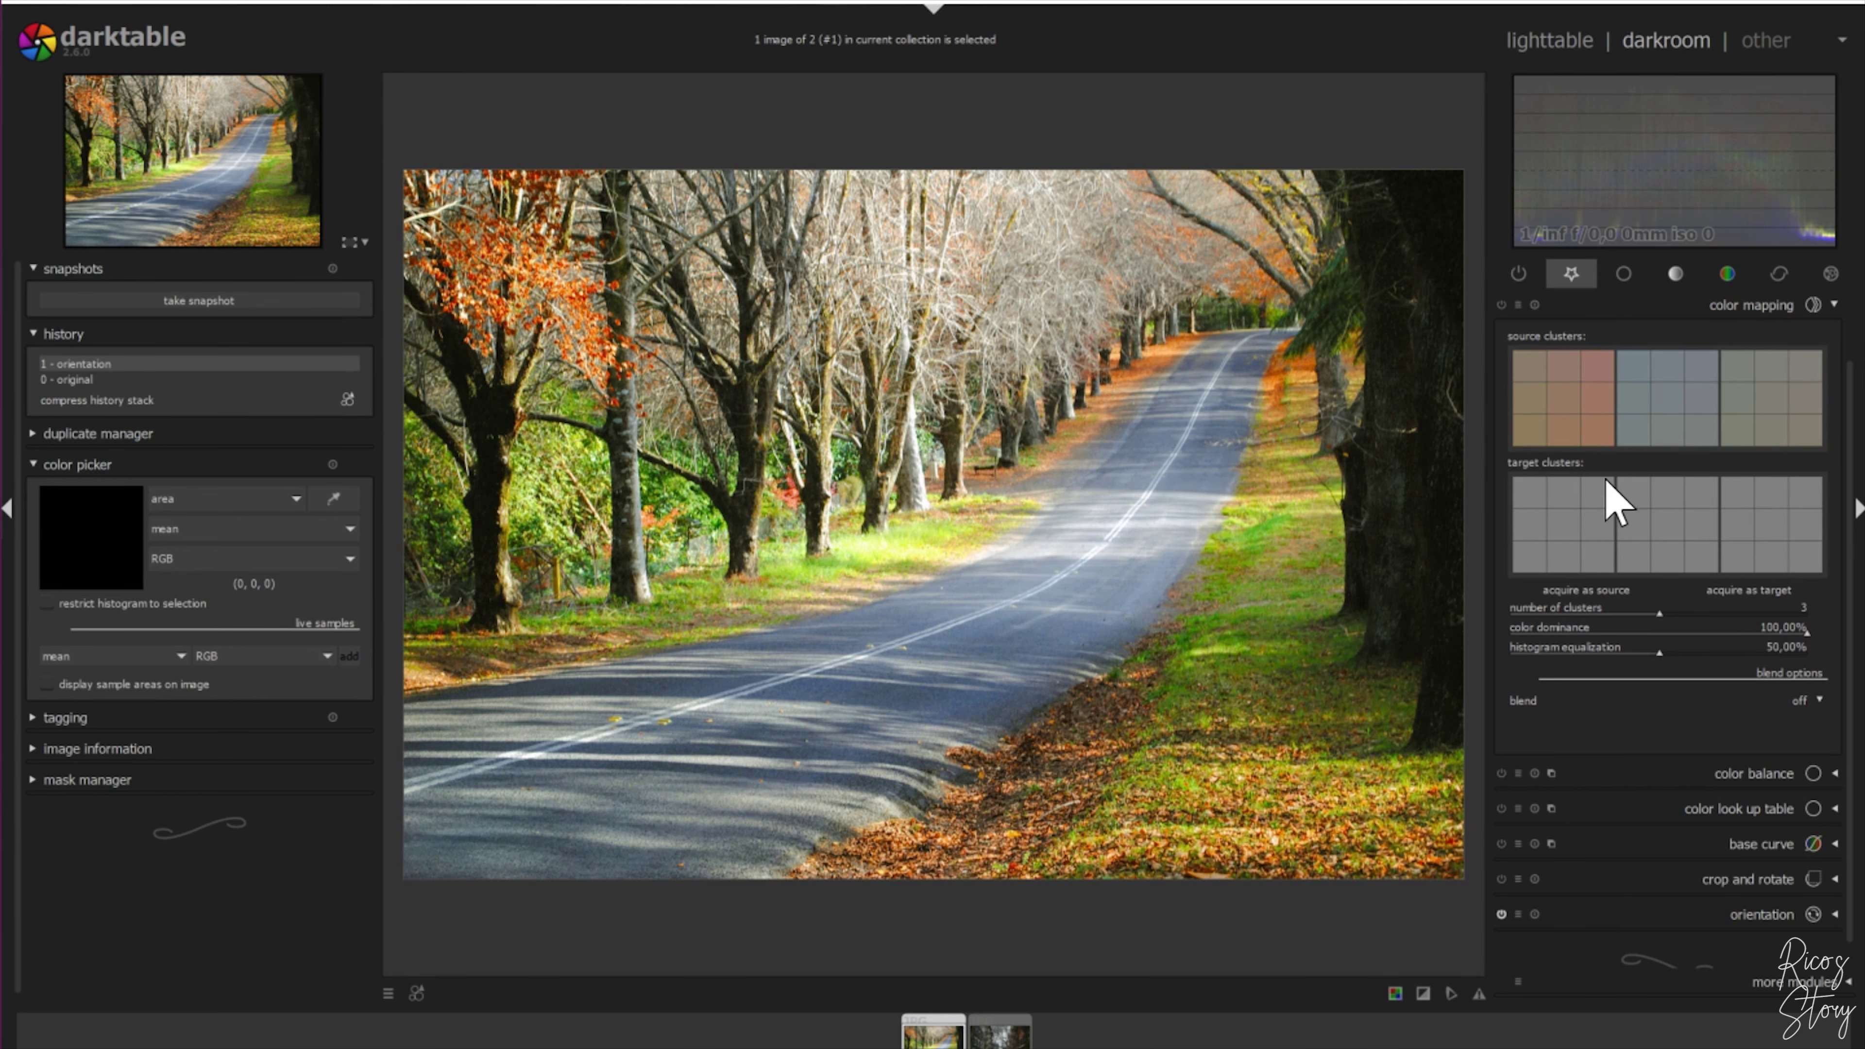
{"action": "left_click", "coordinate": [1751, 592]}
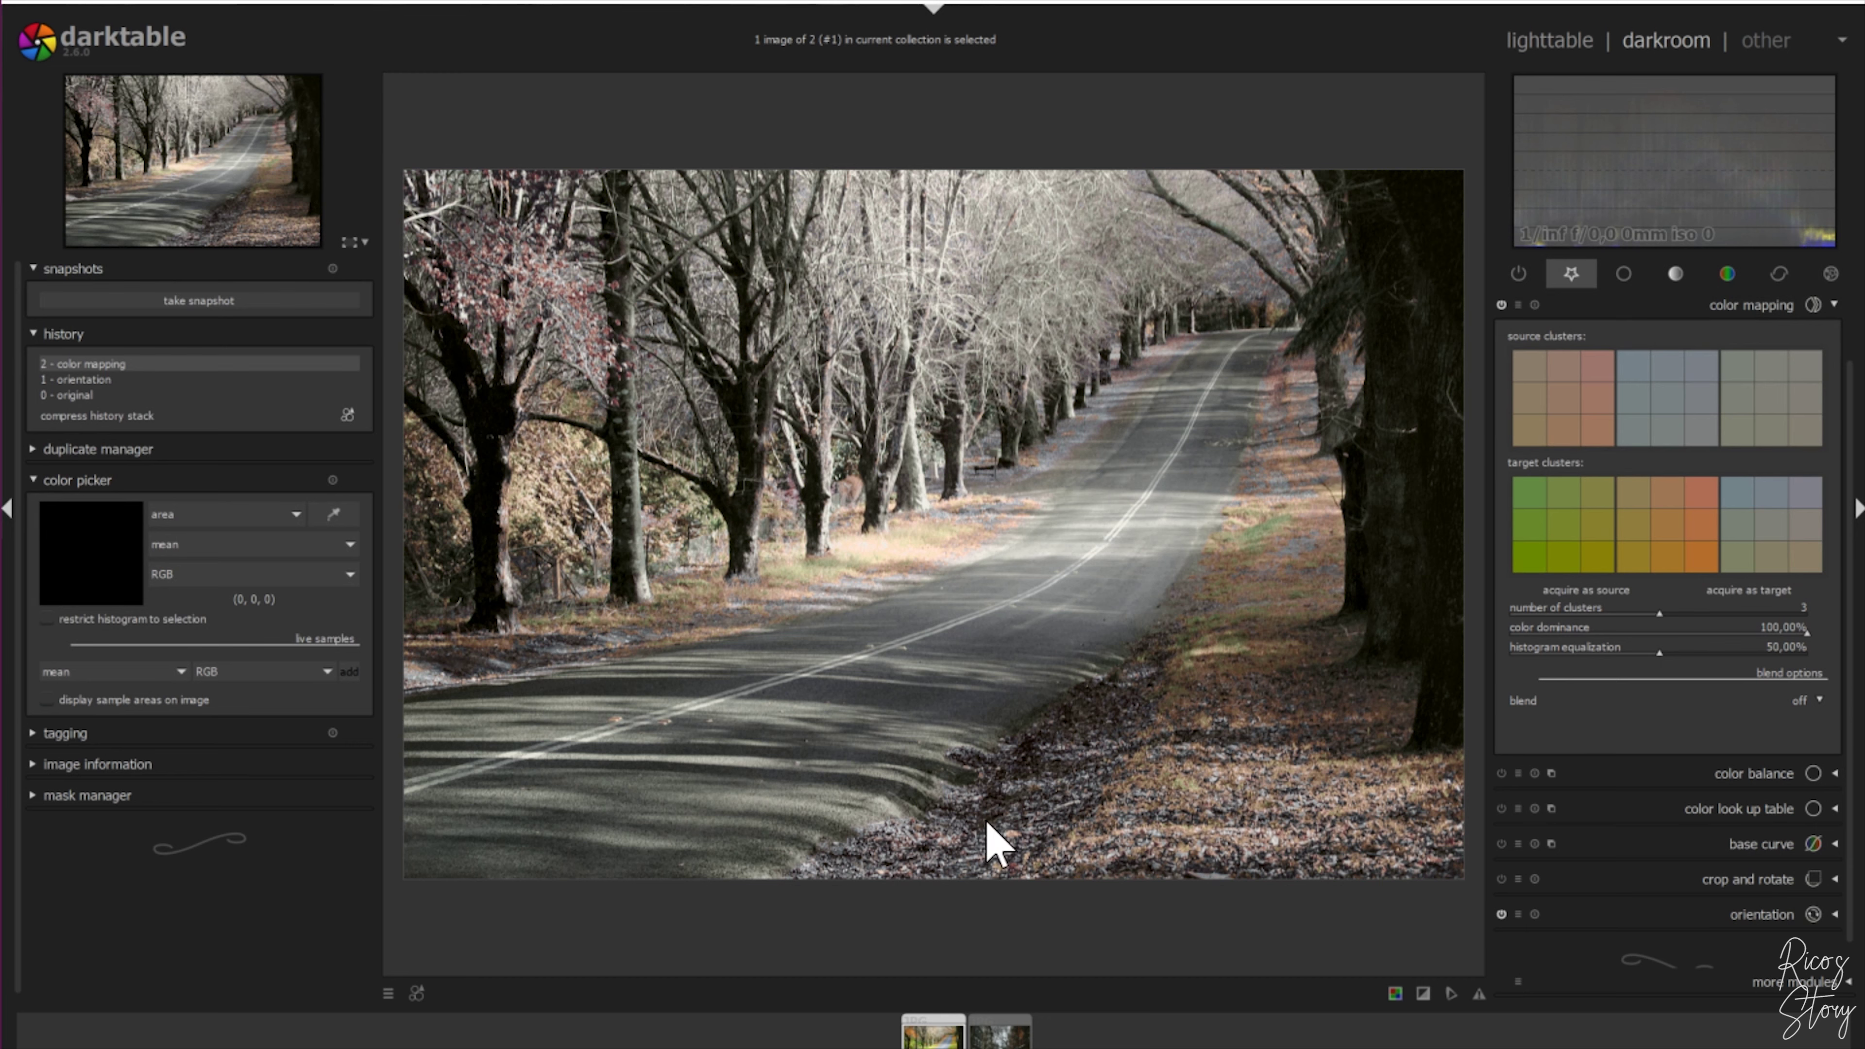
{"action": "left_click", "coordinate": [1003, 1041]}
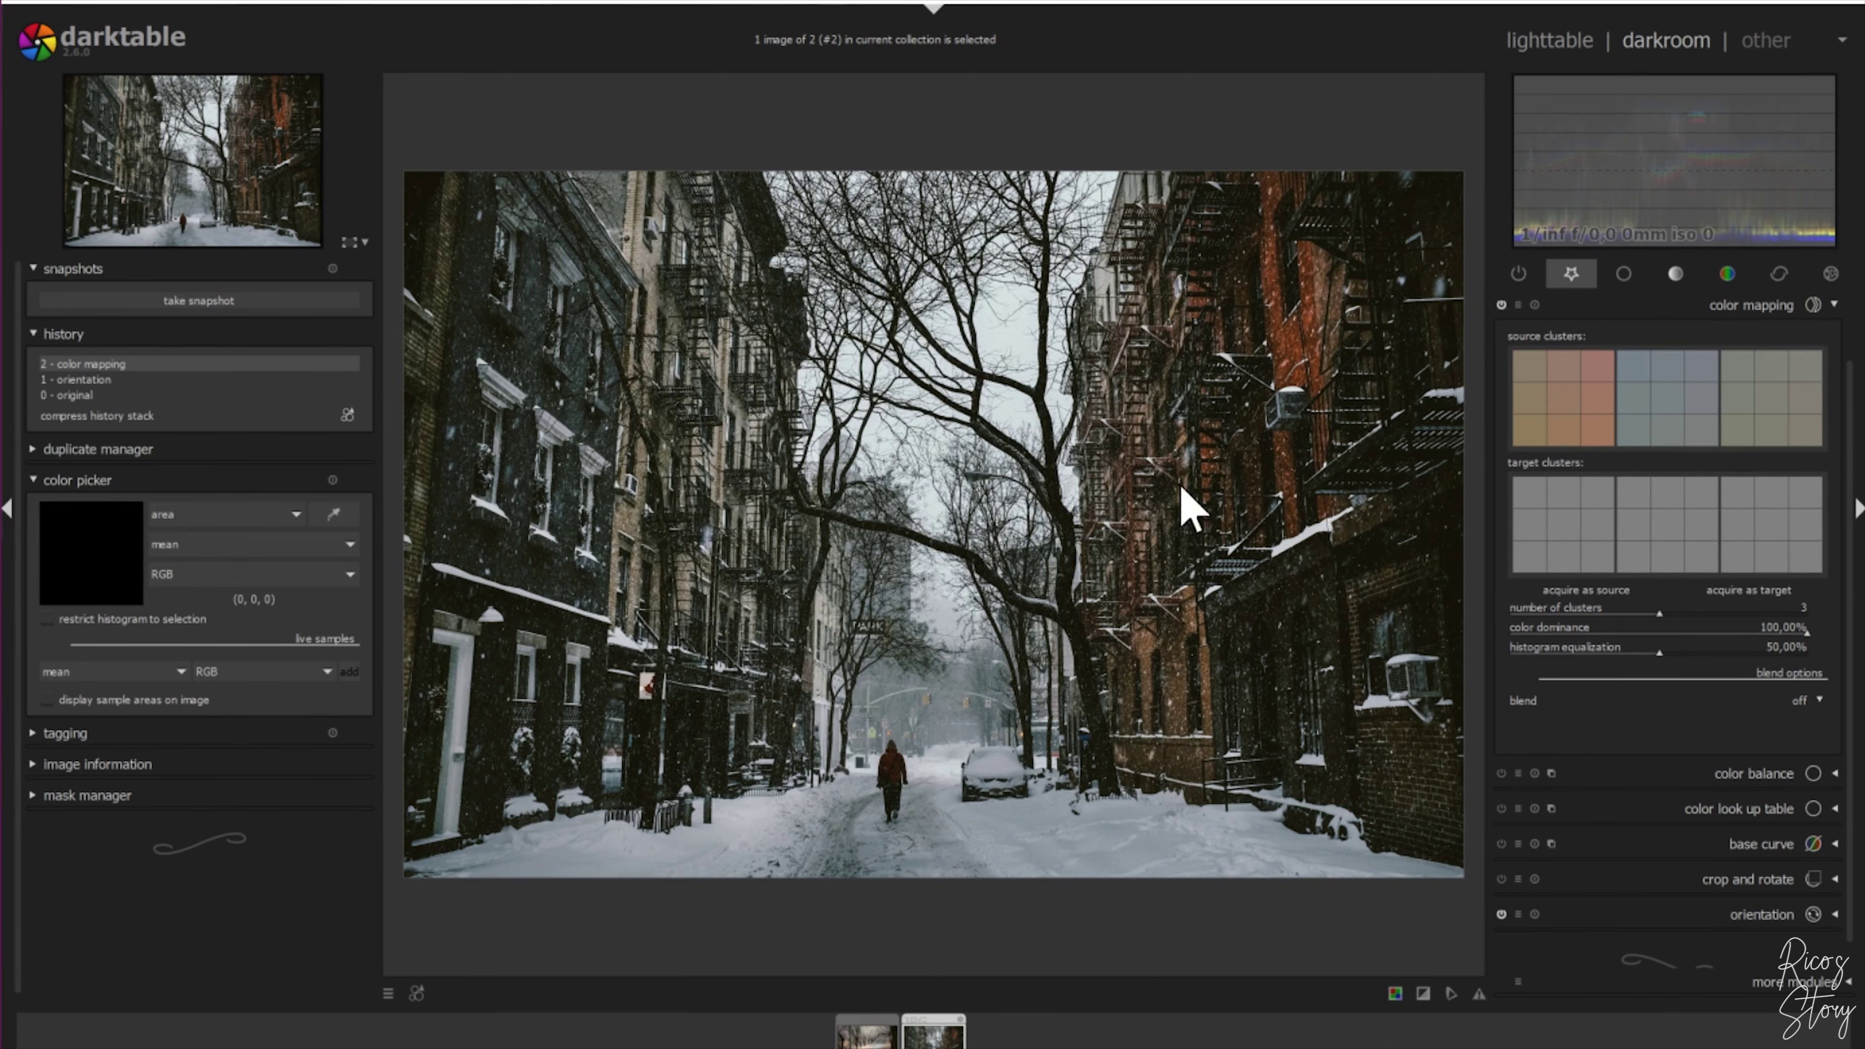
{"action": "left_click", "coordinate": [867, 1035]}
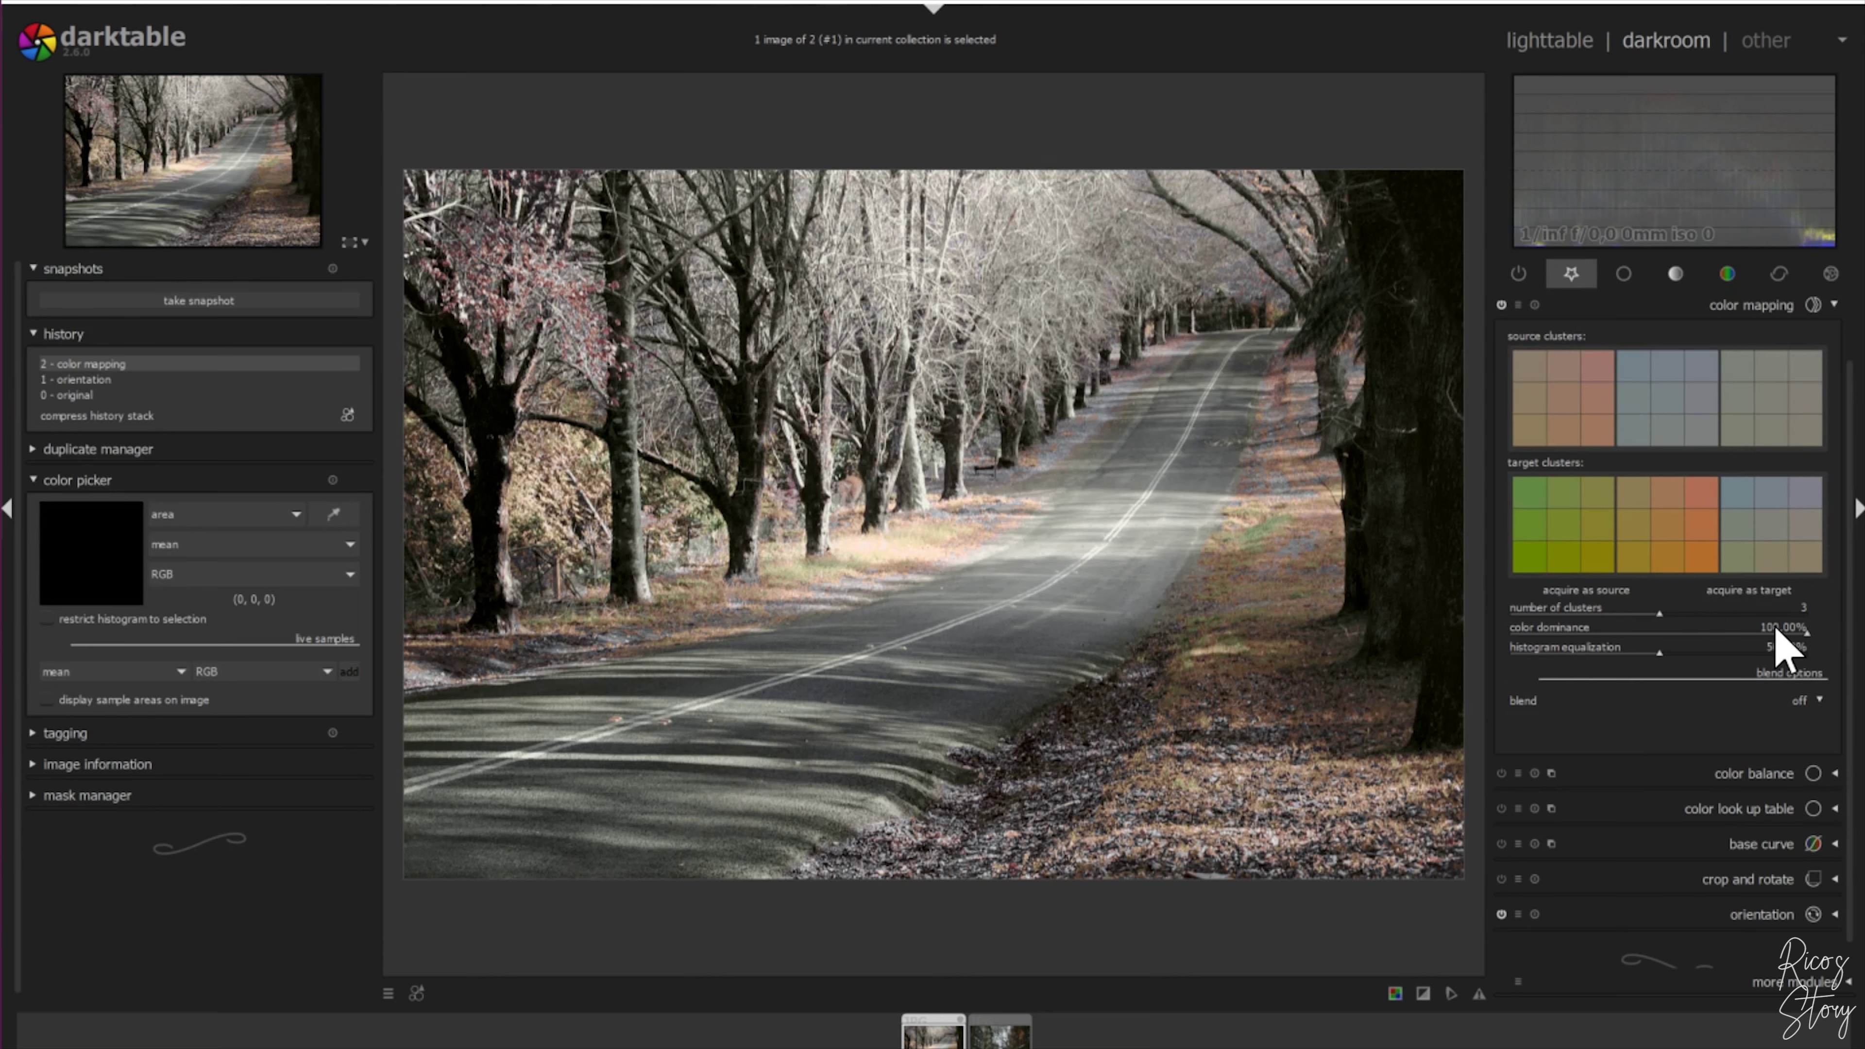
Set color mapping's color dominance to about 44% and histogram equalization to 59.30%.
{"action": "left_click", "coordinate": [1647, 630]}
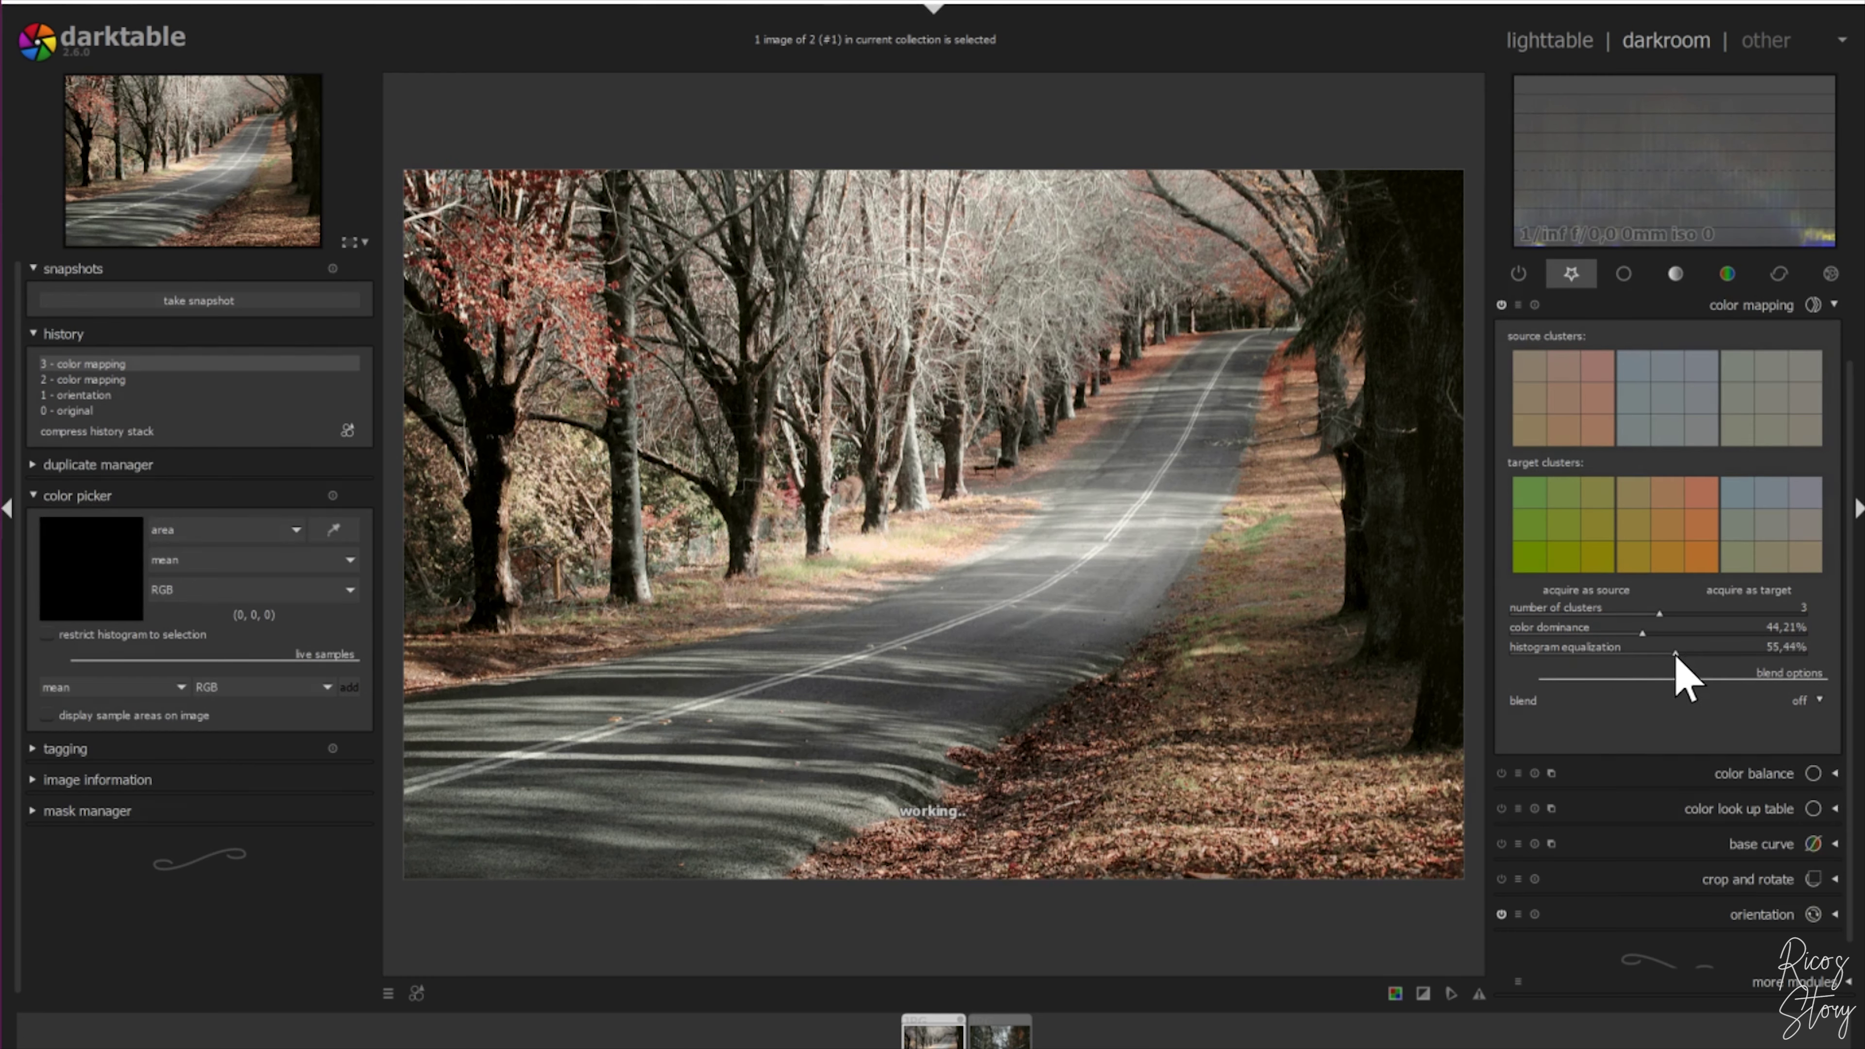
{"action": "left_click_drag", "start_coordinate": [1676, 657], "coordinate": [1537, 655]}
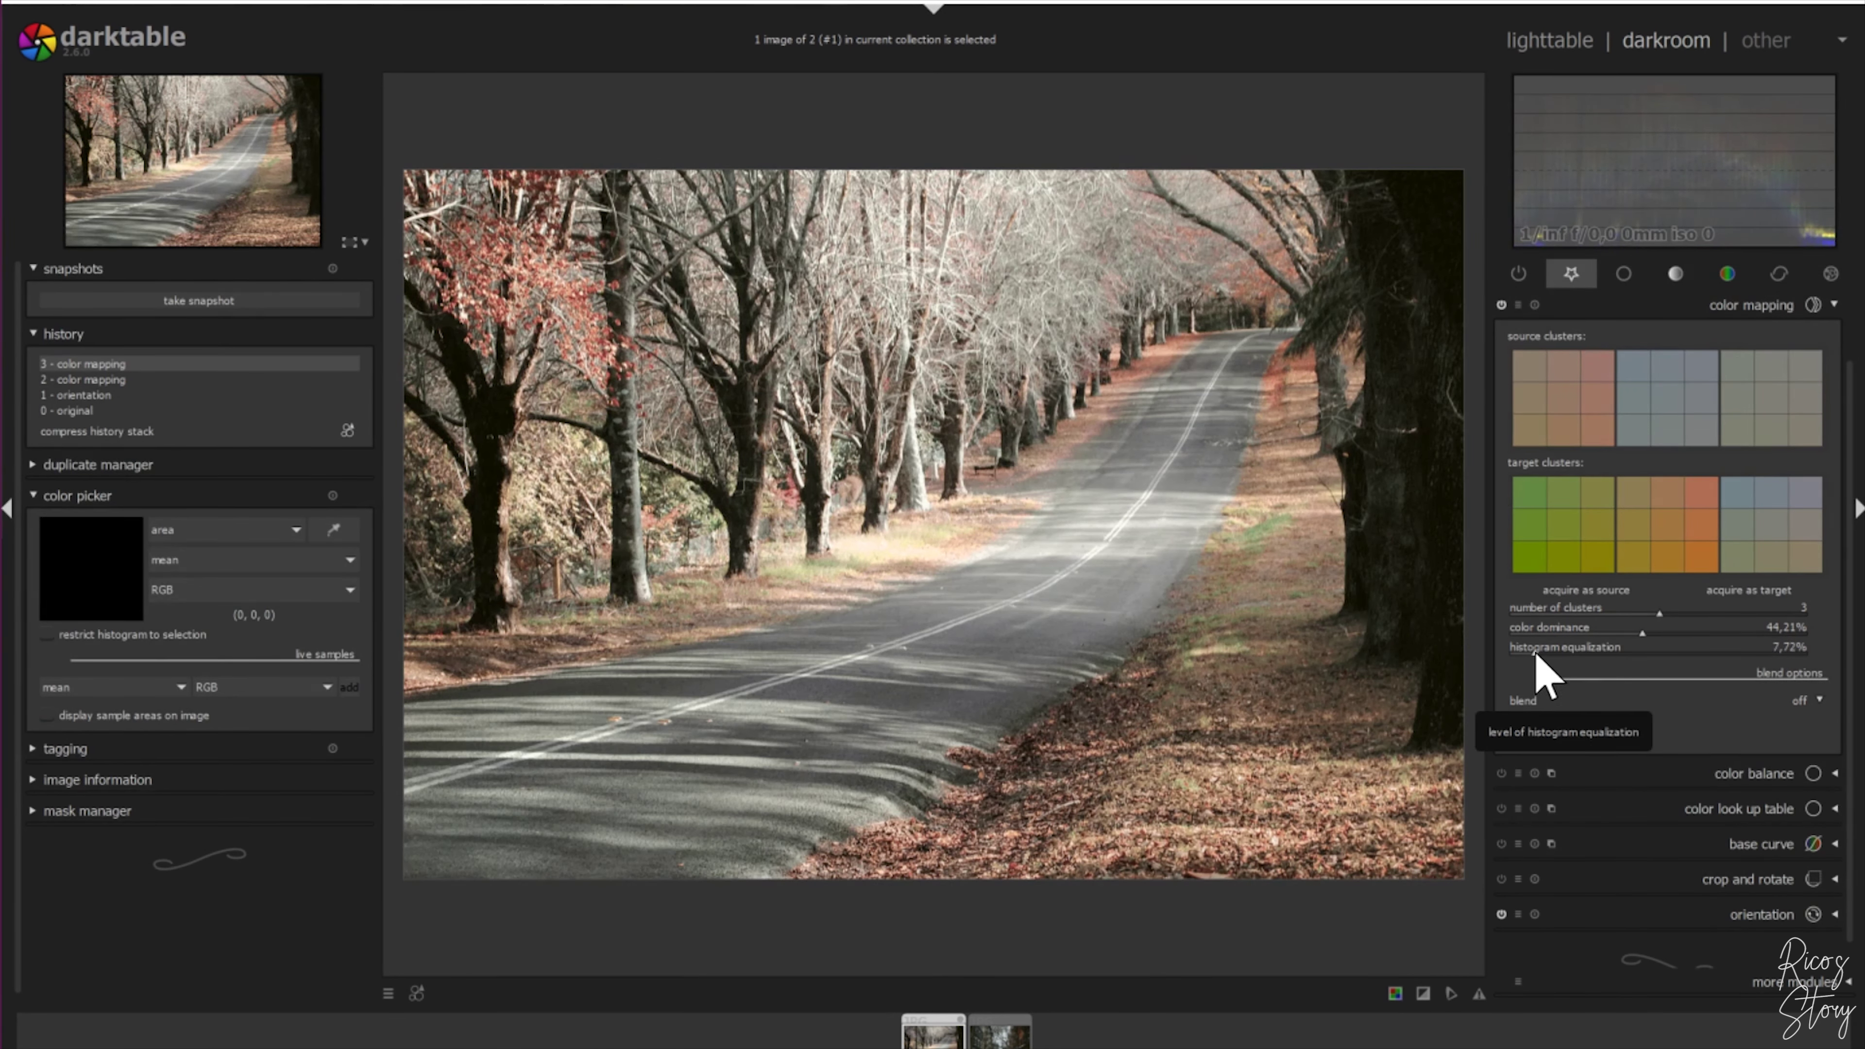
{"action": "left_click_drag", "start_coordinate": [1537, 655], "coordinate": [1687, 656]}
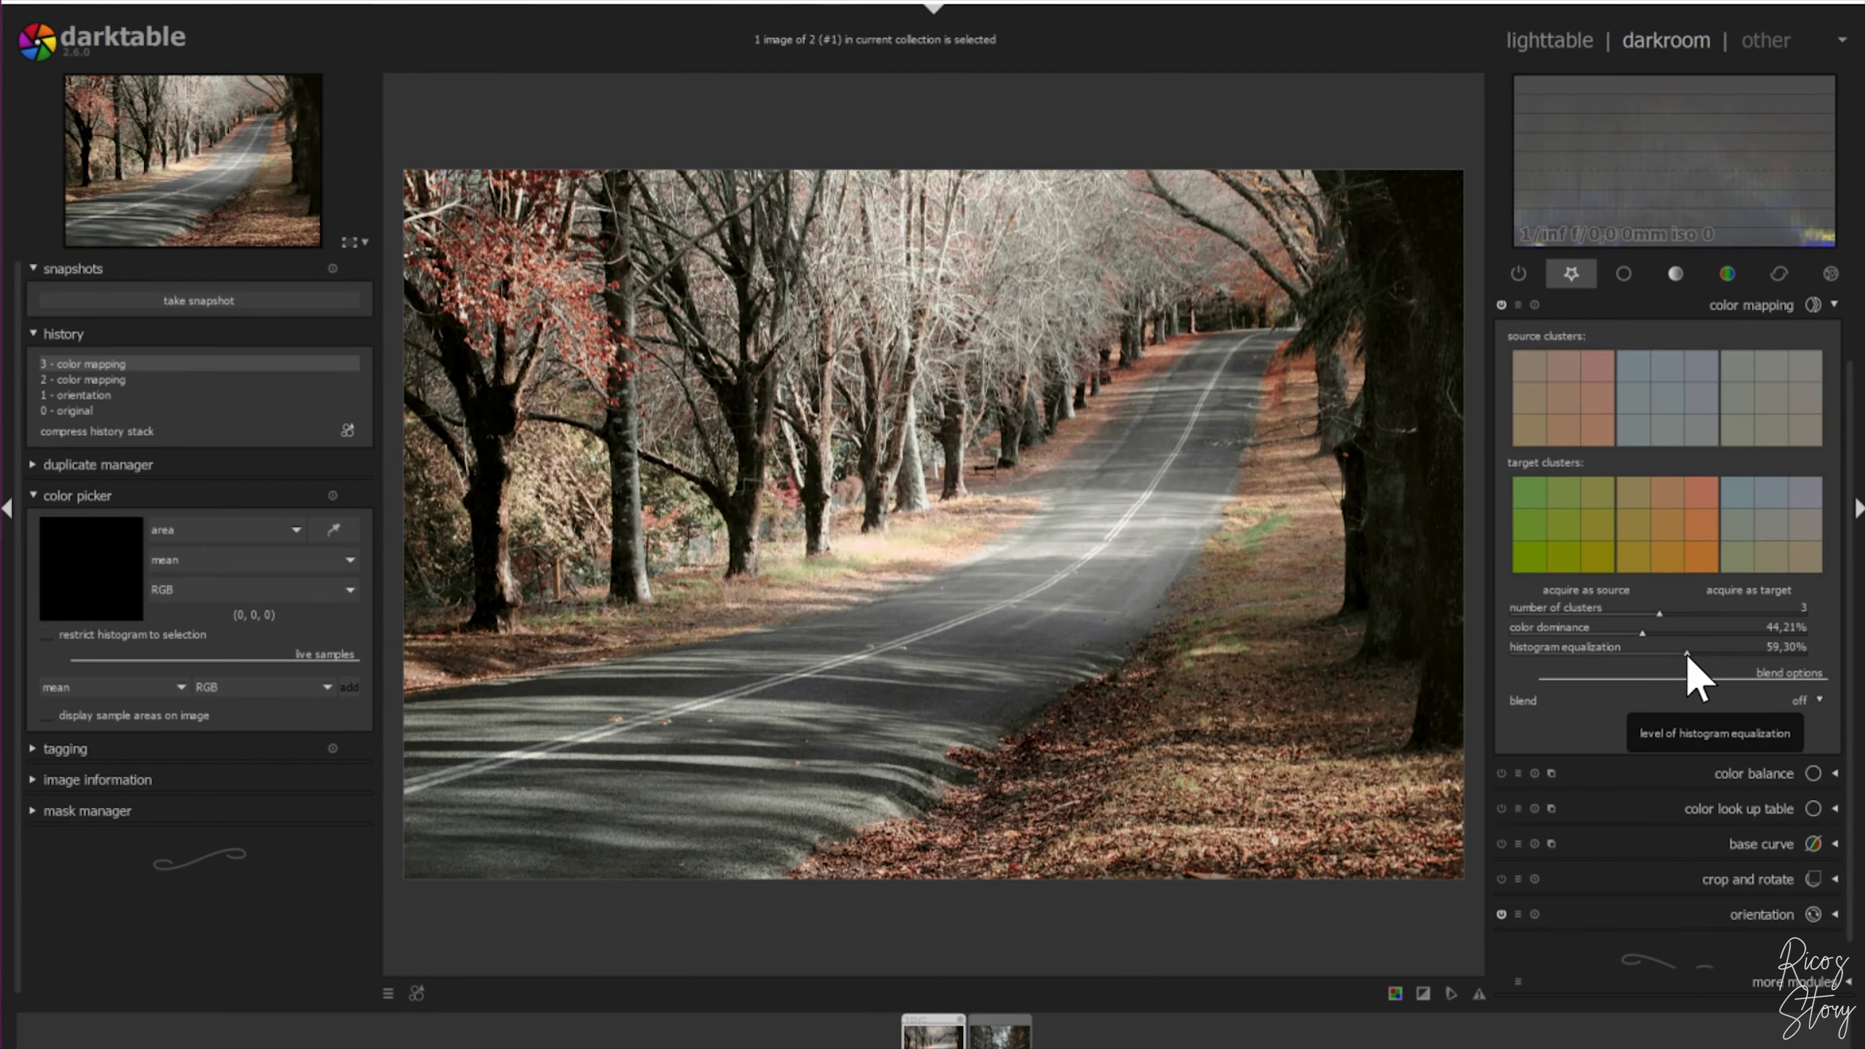
{"action": "left_click", "coordinate": [1832, 305]}
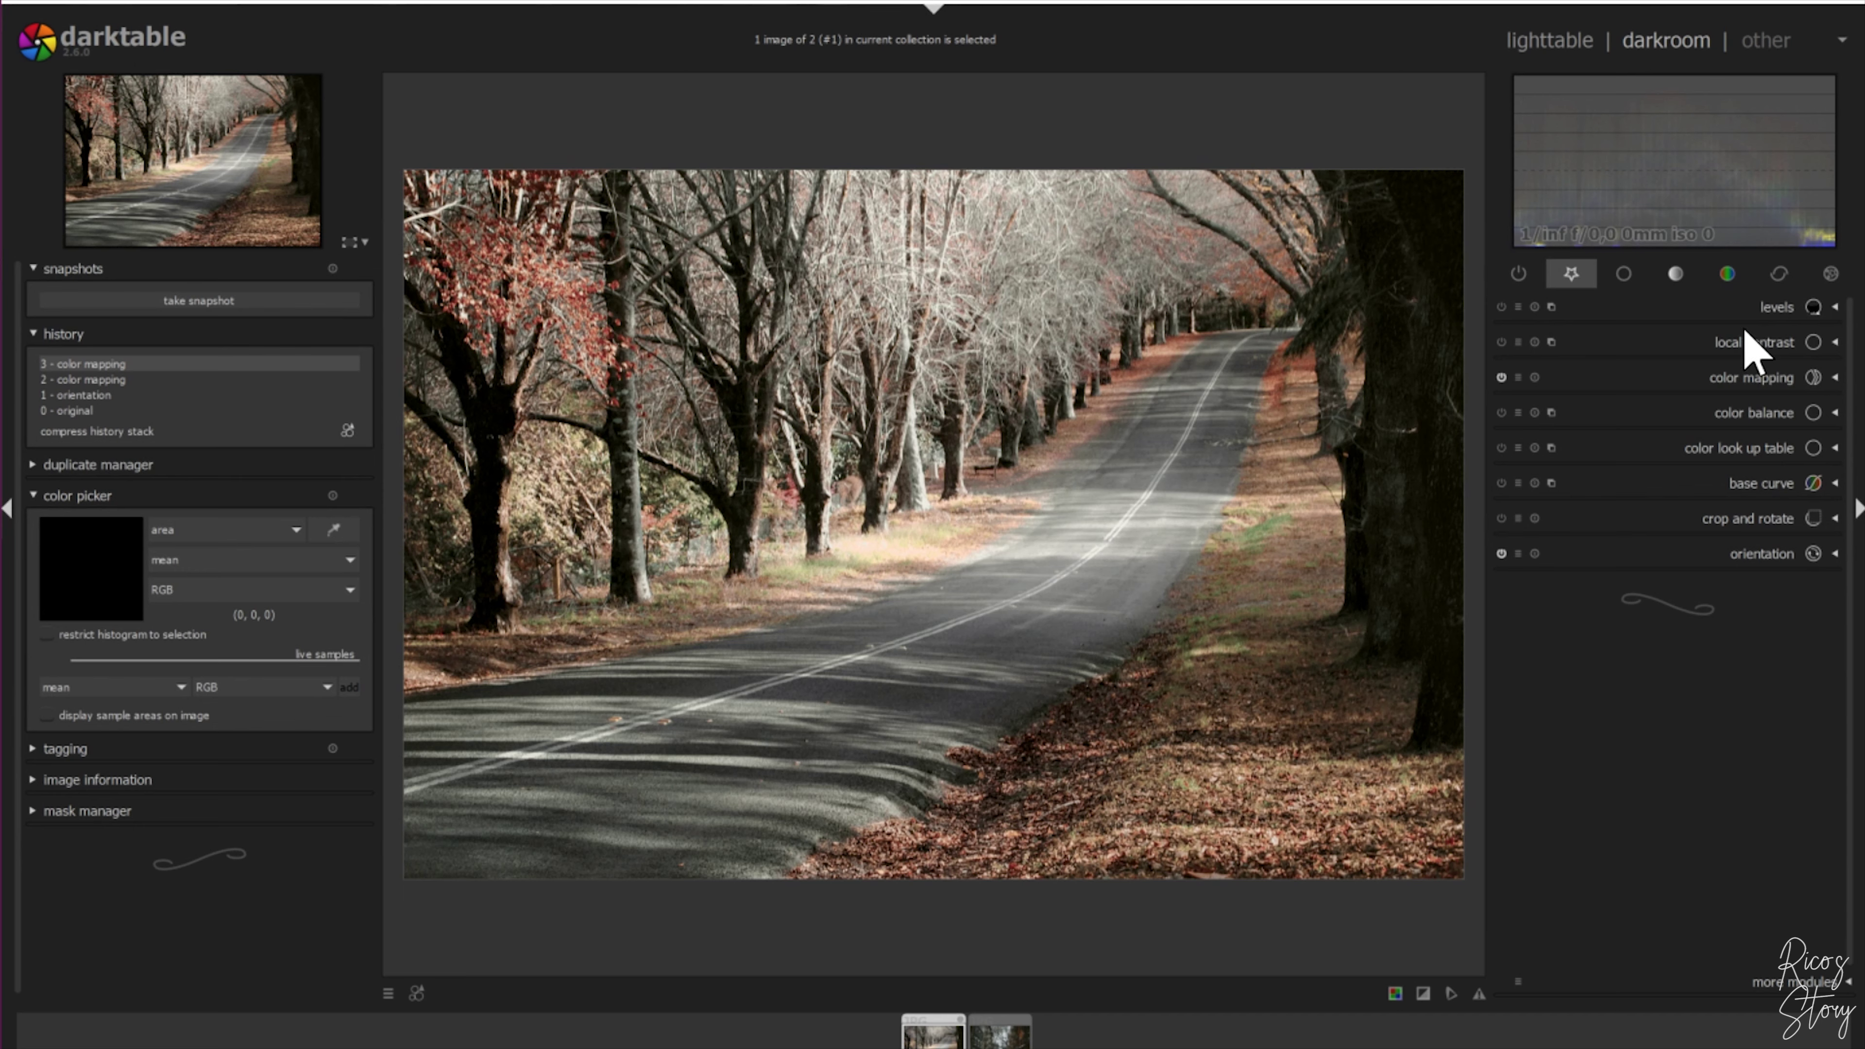
Bend the base curve's lower part down for more contrast.
{"action": "left_click", "coordinate": [1762, 485]}
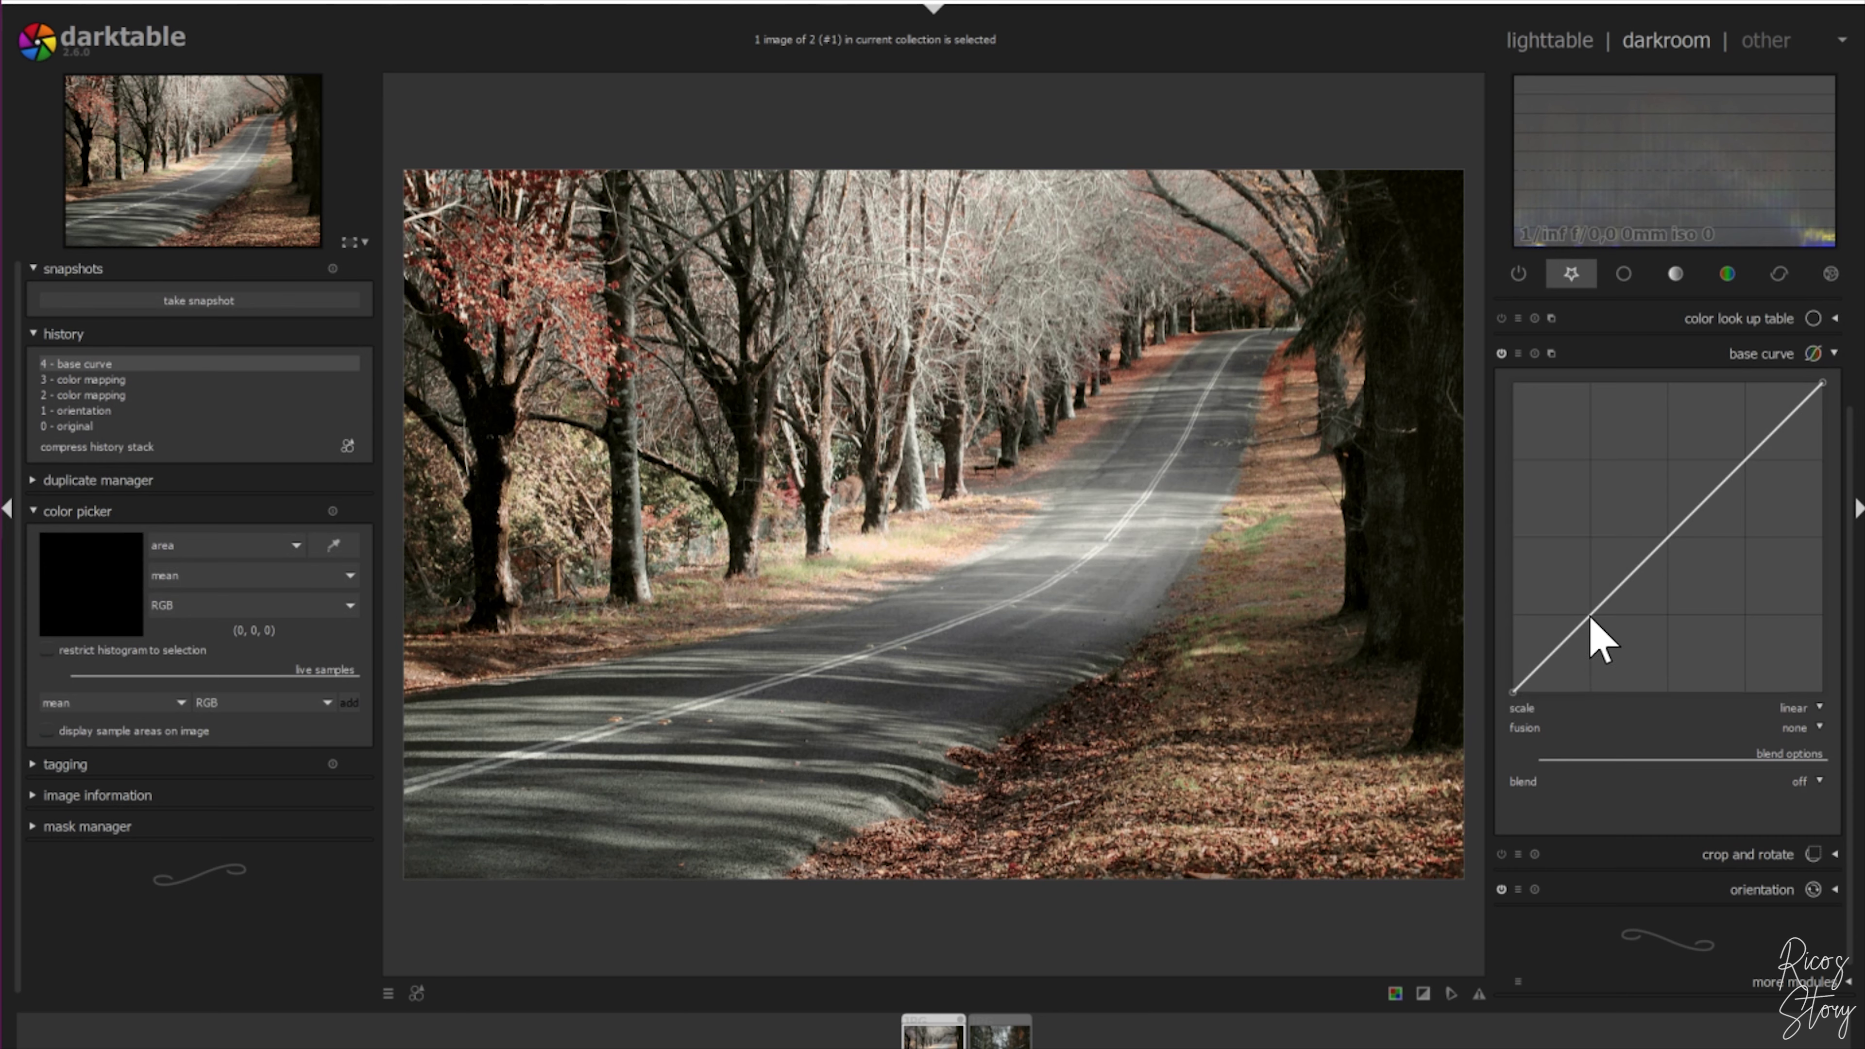
{"action": "left_click_drag", "start_coordinate": [1593, 619], "coordinate": [1596, 631]}
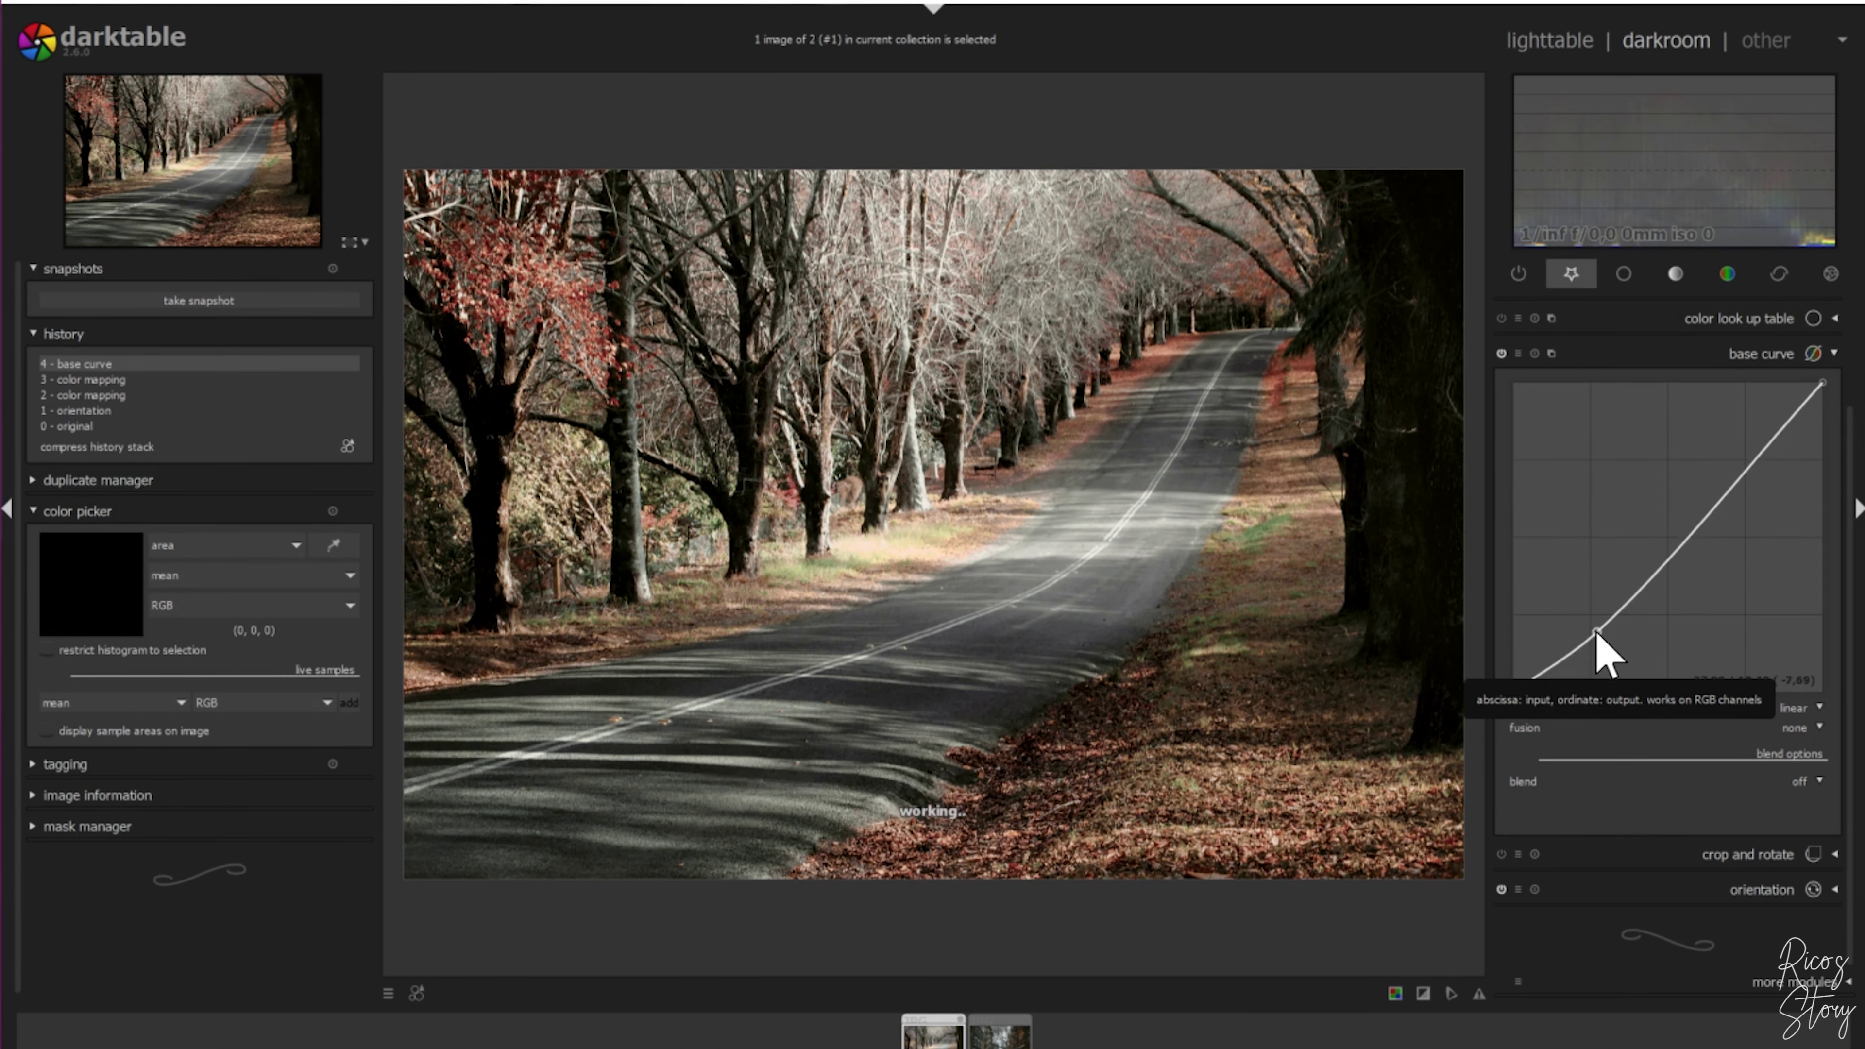
{"action": "left_click", "coordinate": [1833, 354]}
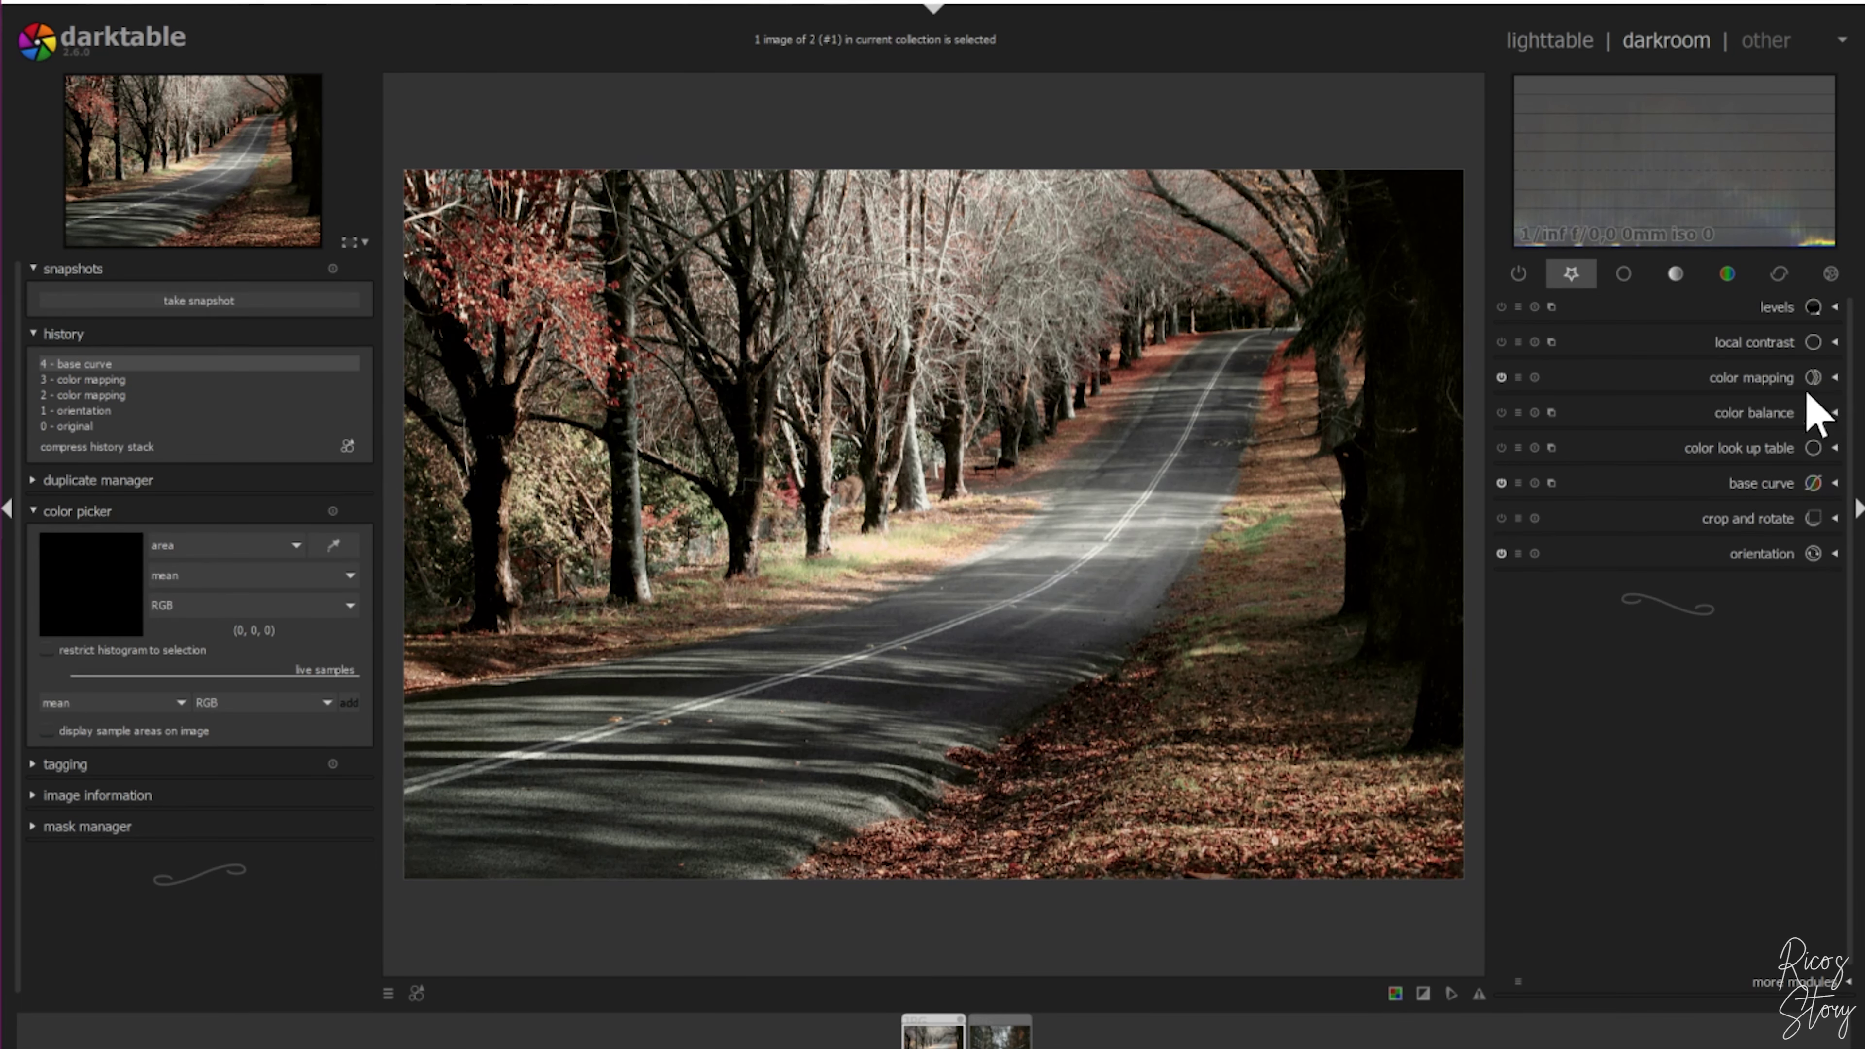
Raise saturation to 0.11 in contrast brightness saturation.
{"action": "left_click", "coordinate": [1727, 283]}
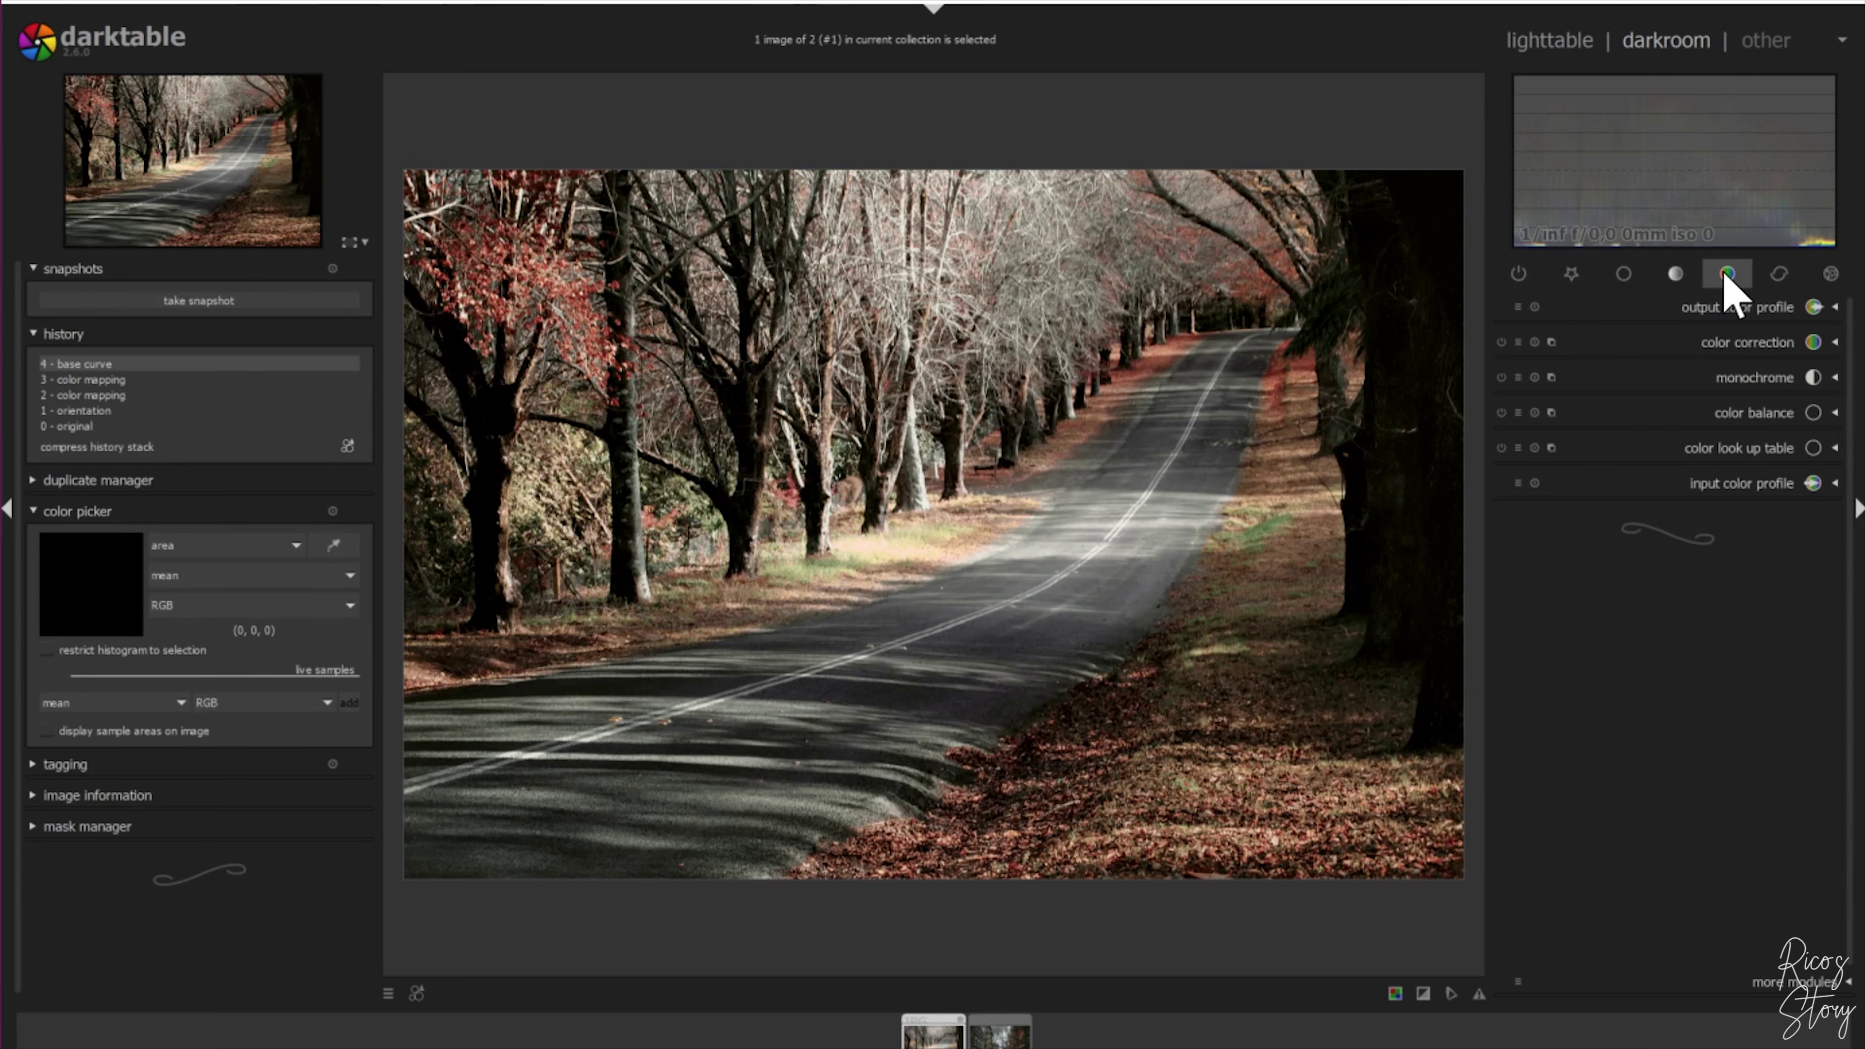
{"action": "left_click", "coordinate": [1673, 280]}
{"action": "left_click", "coordinate": [1628, 276]}
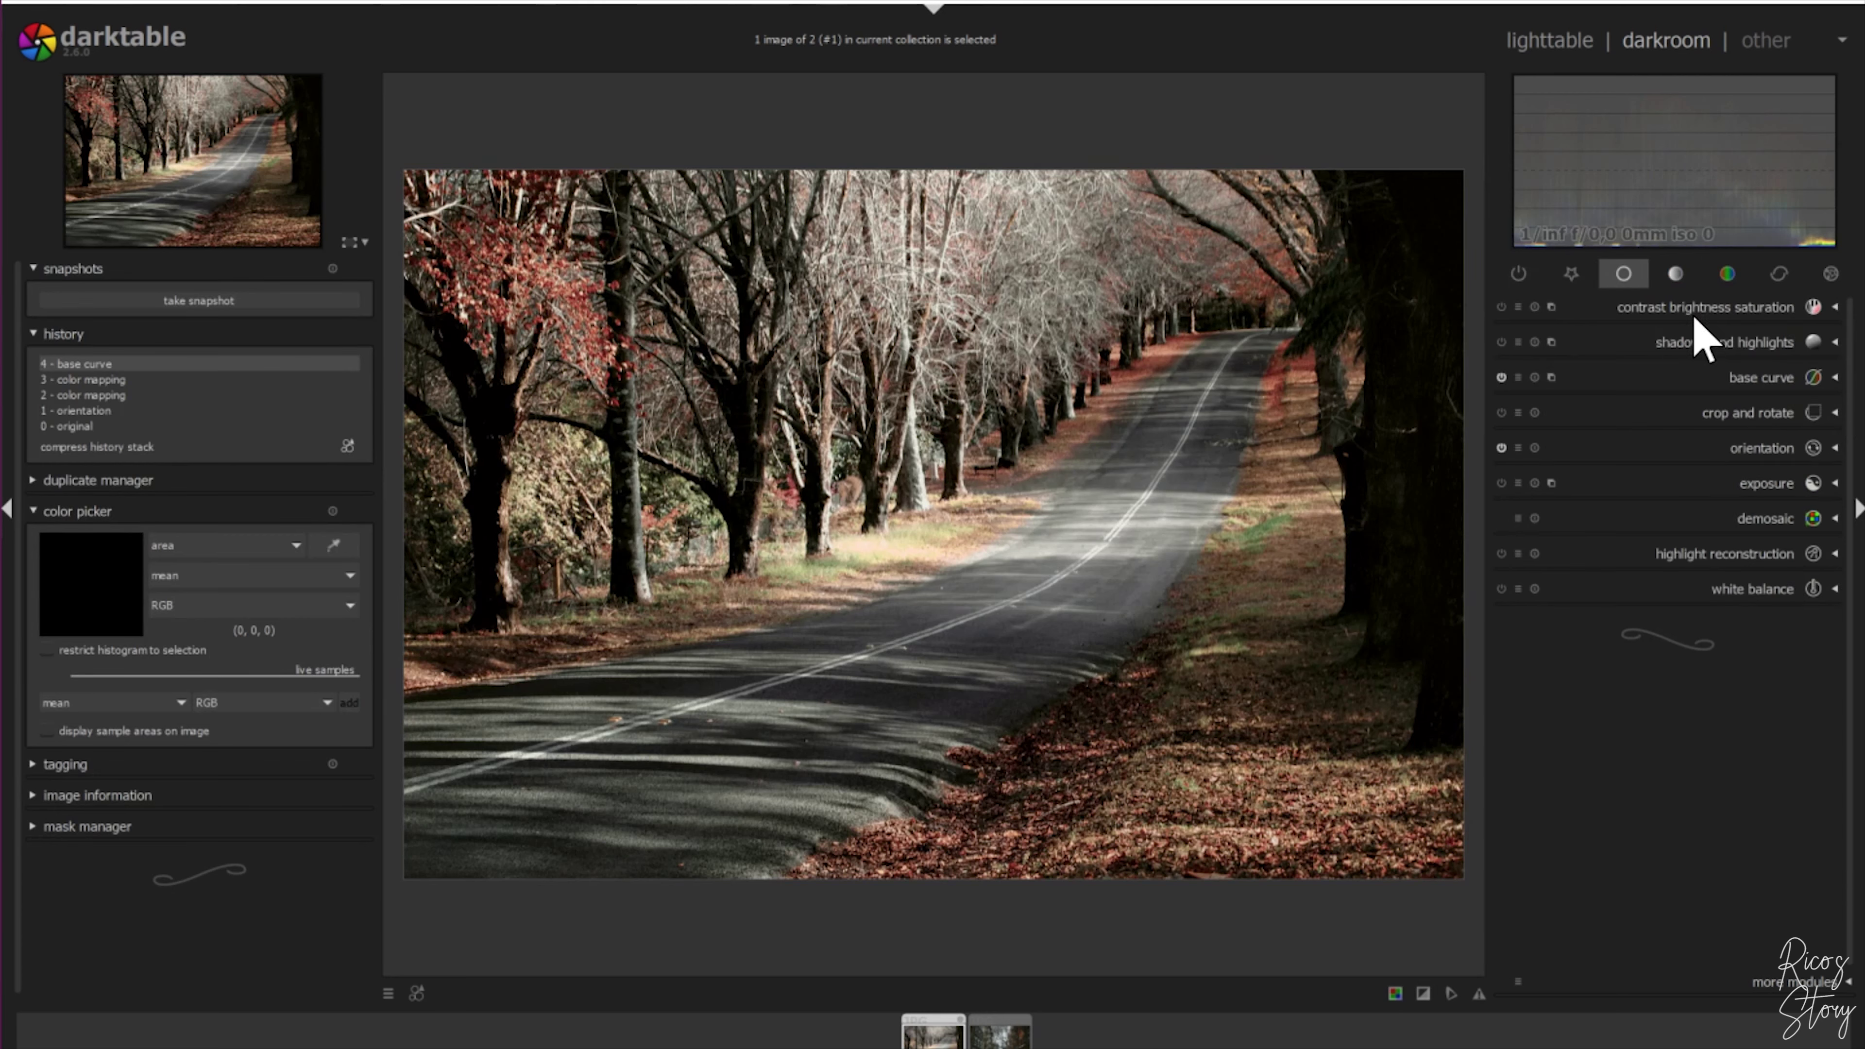
{"action": "left_click", "coordinate": [1833, 308]}
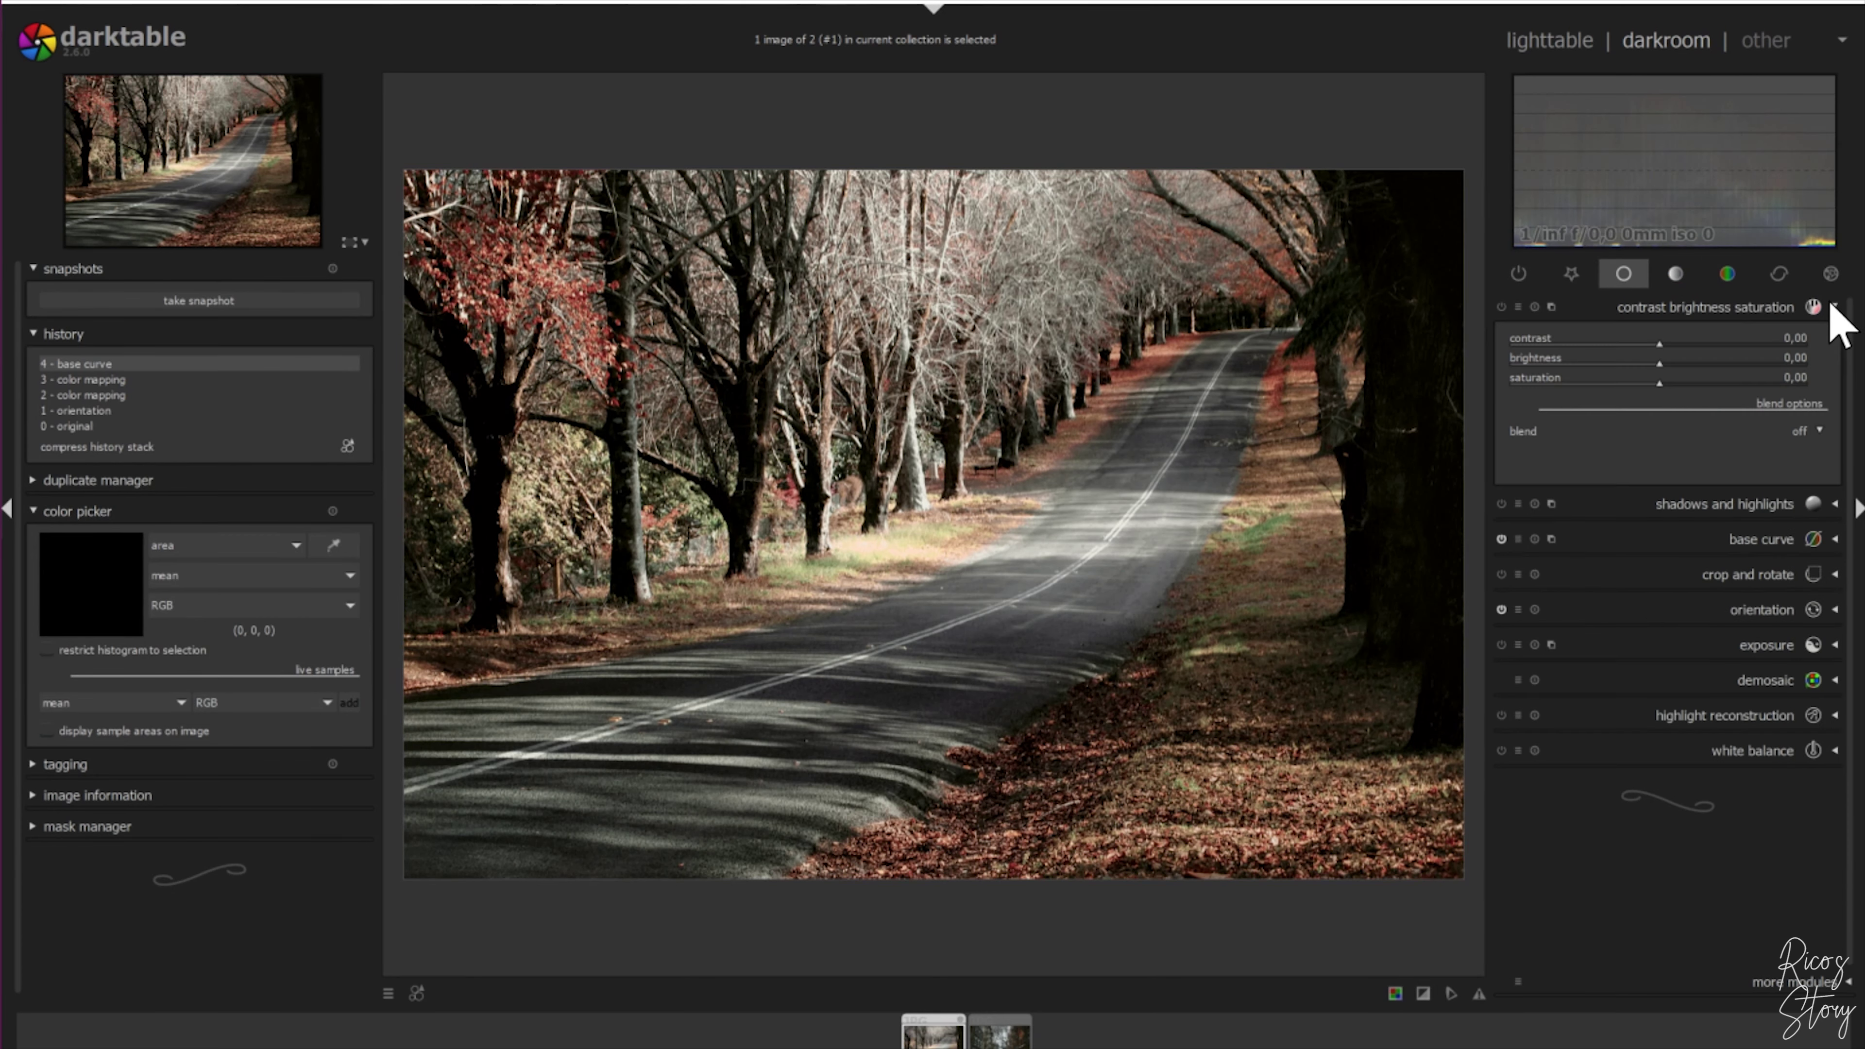
{"action": "left_click_drag", "start_coordinate": [1660, 388], "coordinate": [1676, 385]}
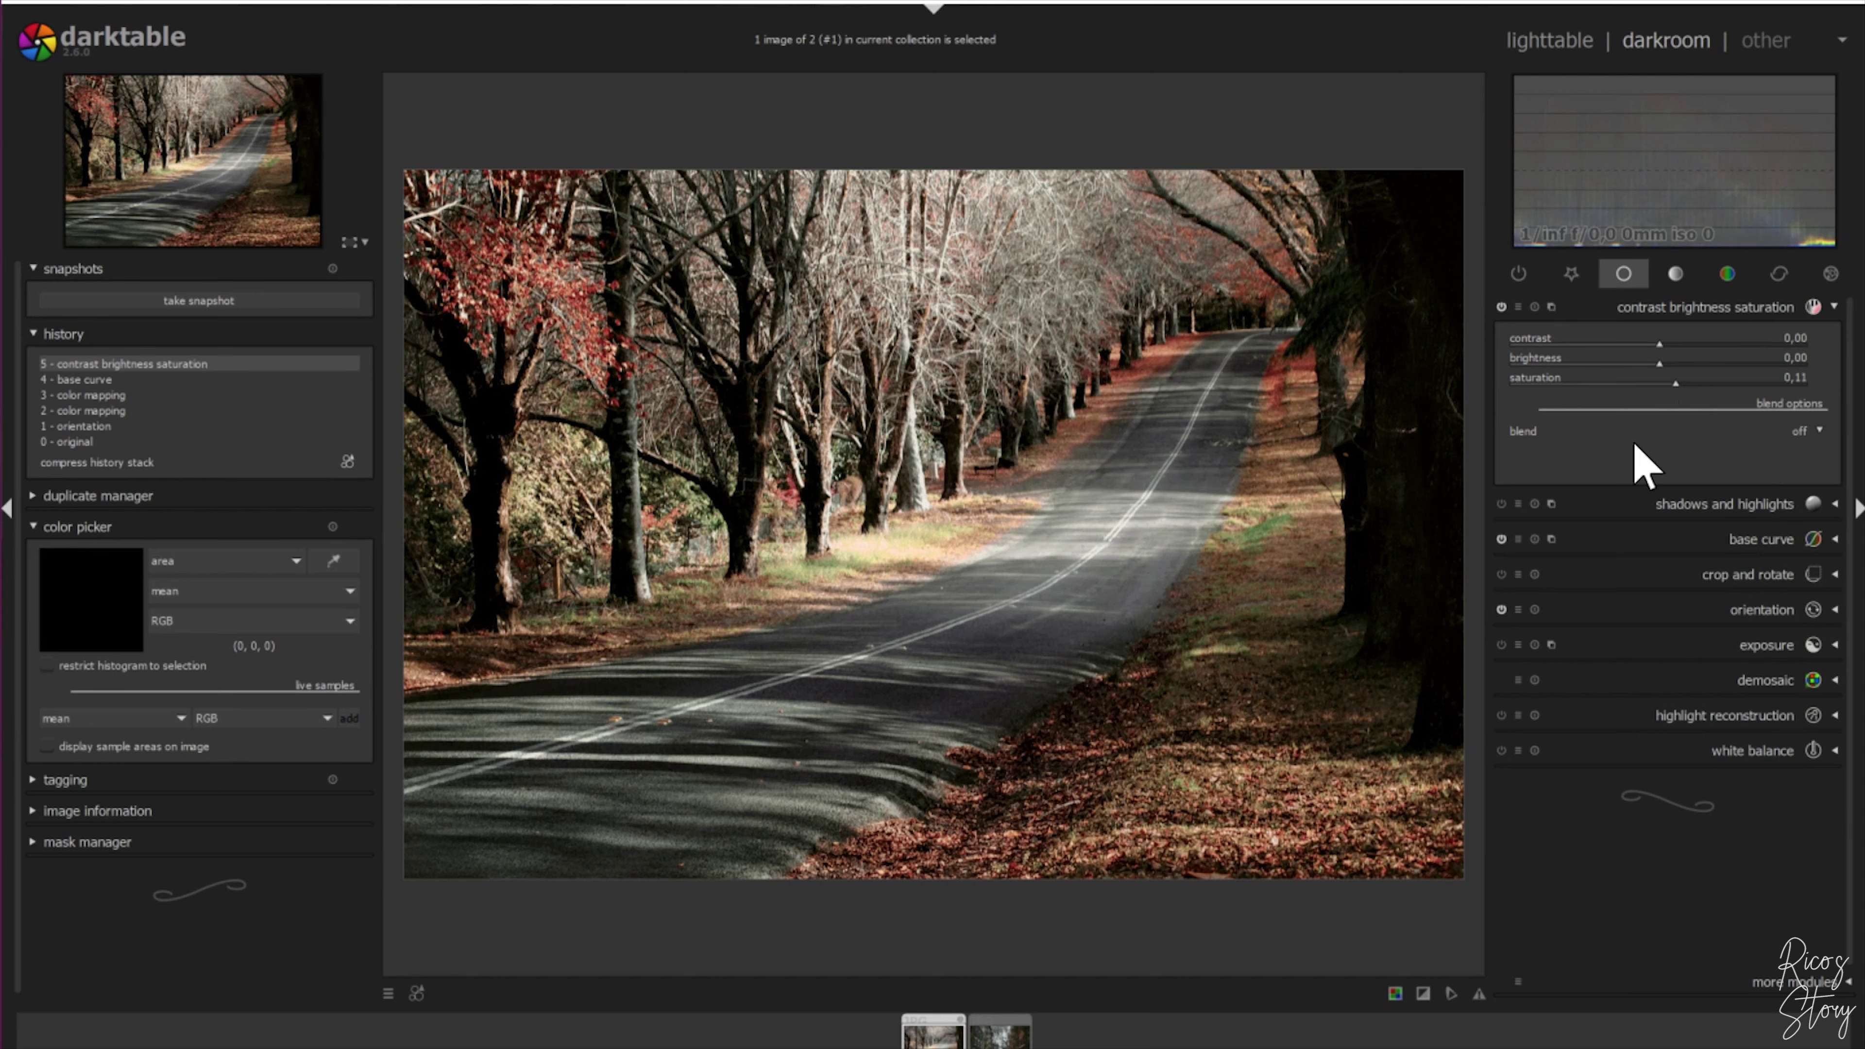
{"action": "left_click", "coordinate": [1835, 308]}
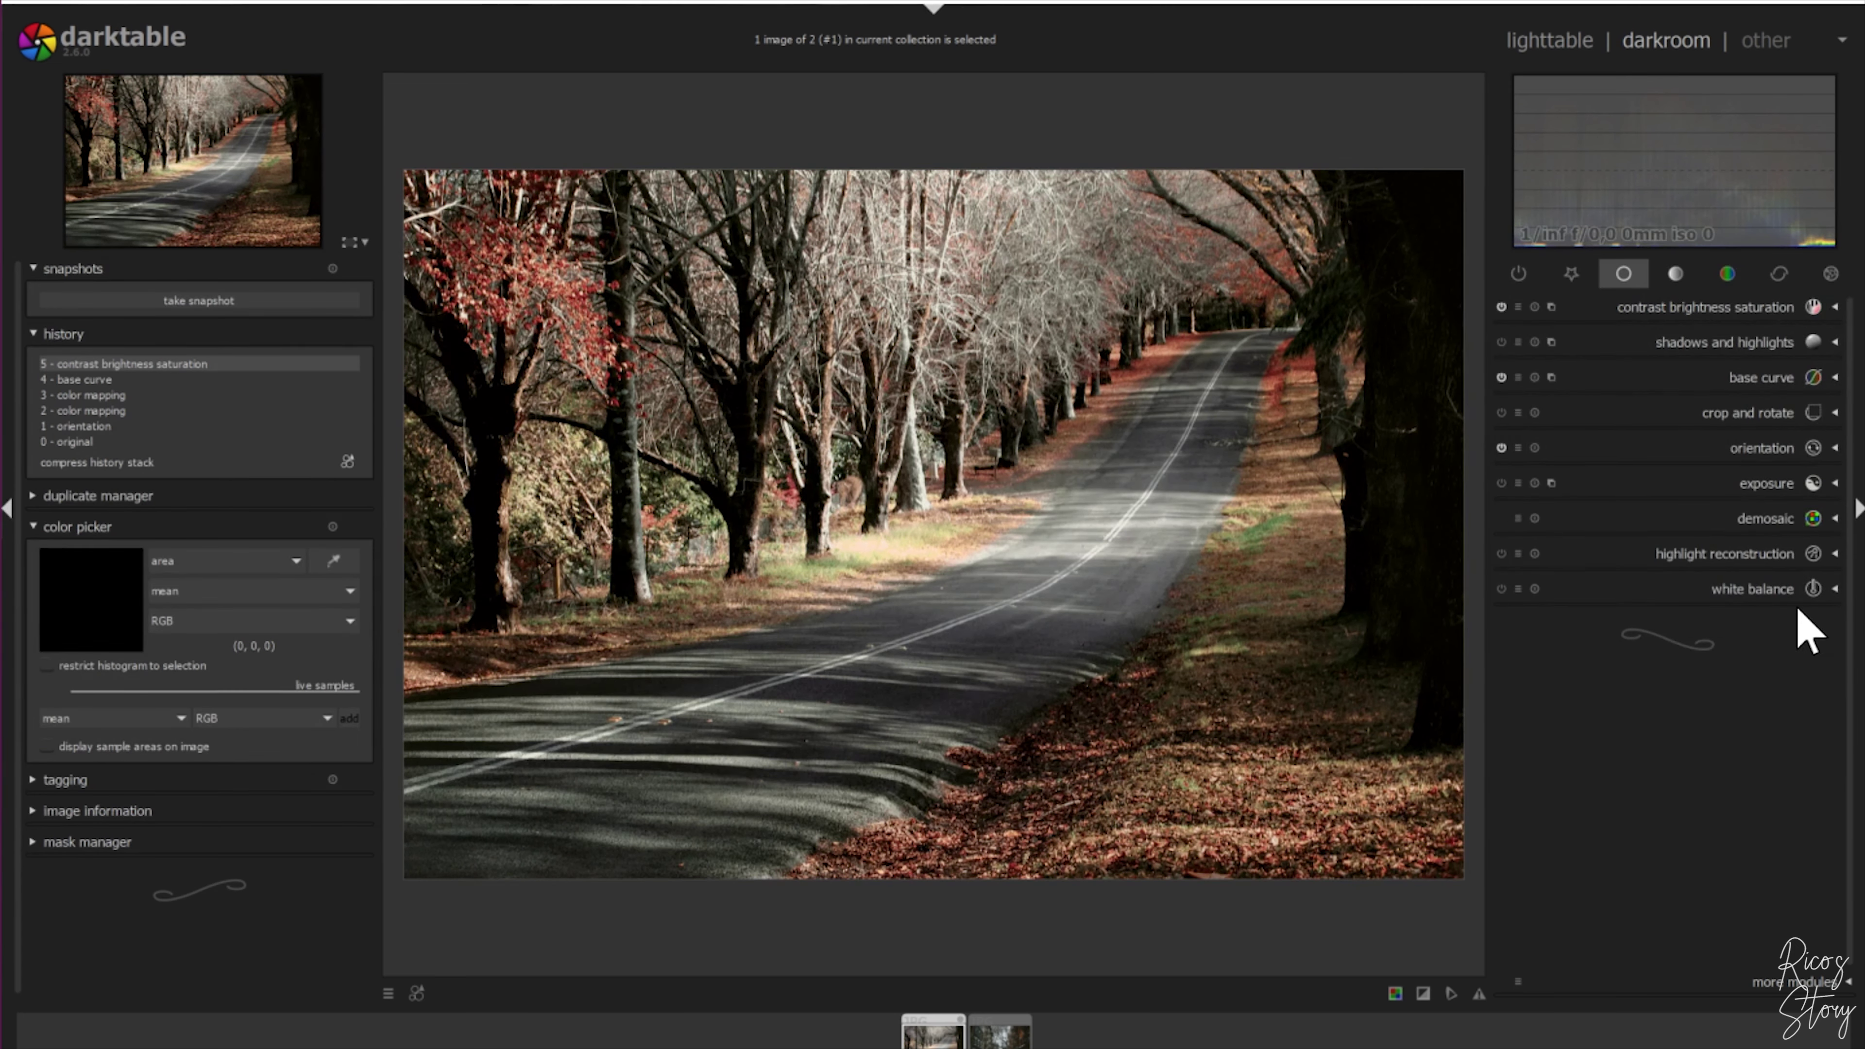
Set the white balance temperature to 6035K, with red 0.954 and blue 1.080.
{"action": "left_click", "coordinate": [1808, 597]}
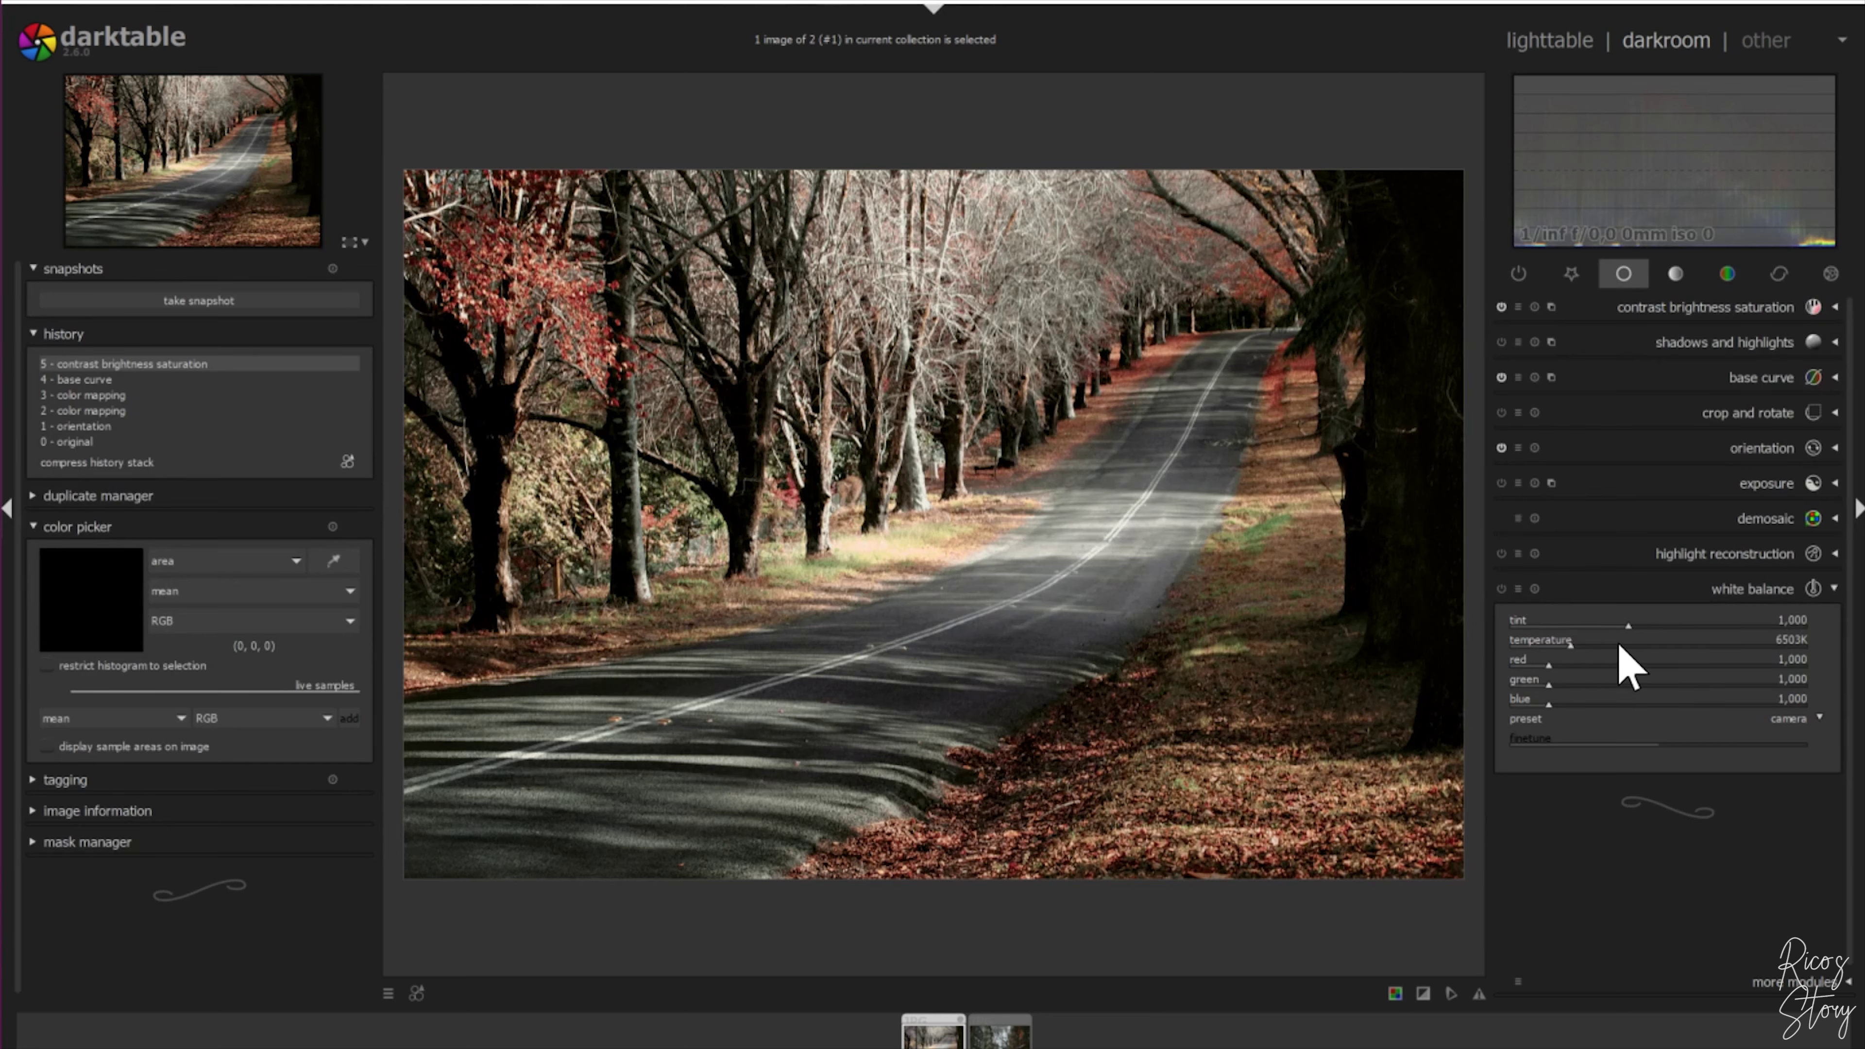
{"action": "left_click_drag", "start_coordinate": [1574, 648], "coordinate": [1722, 647]}
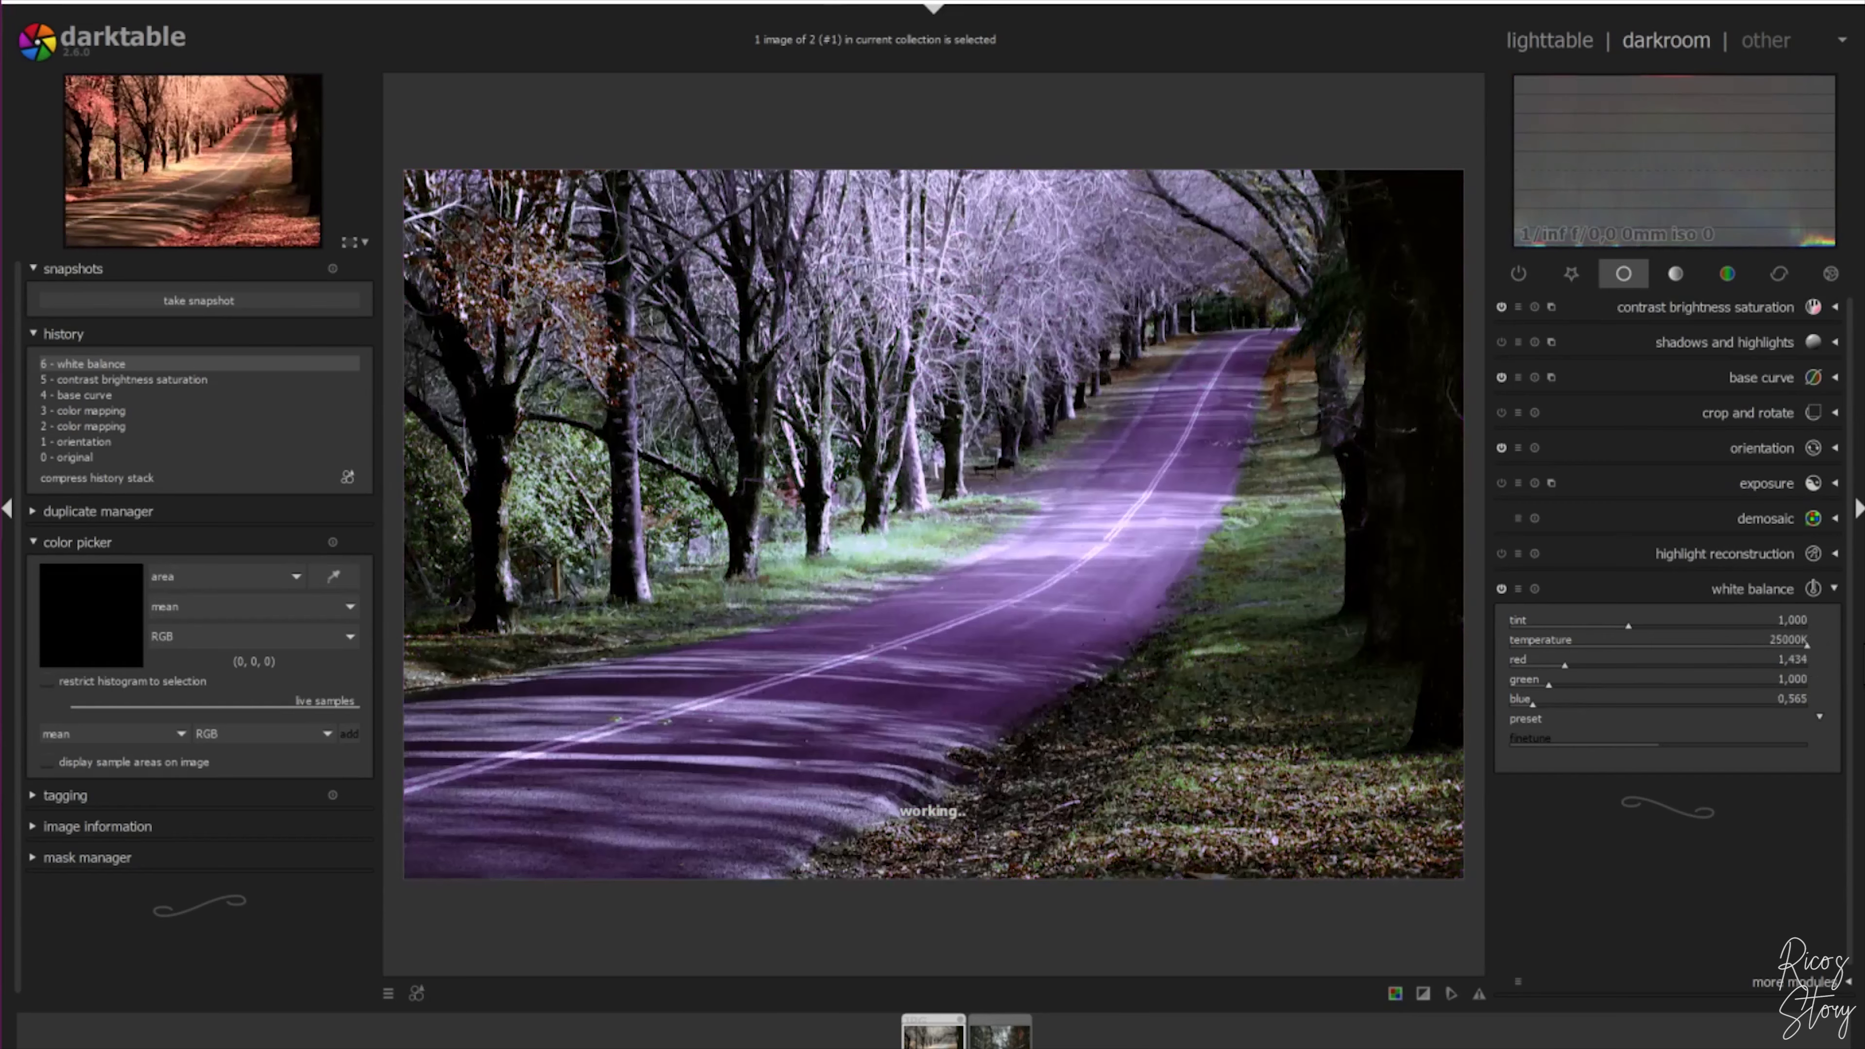
{"action": "left_click_drag", "start_coordinate": [1803, 641], "coordinate": [1536, 642]}
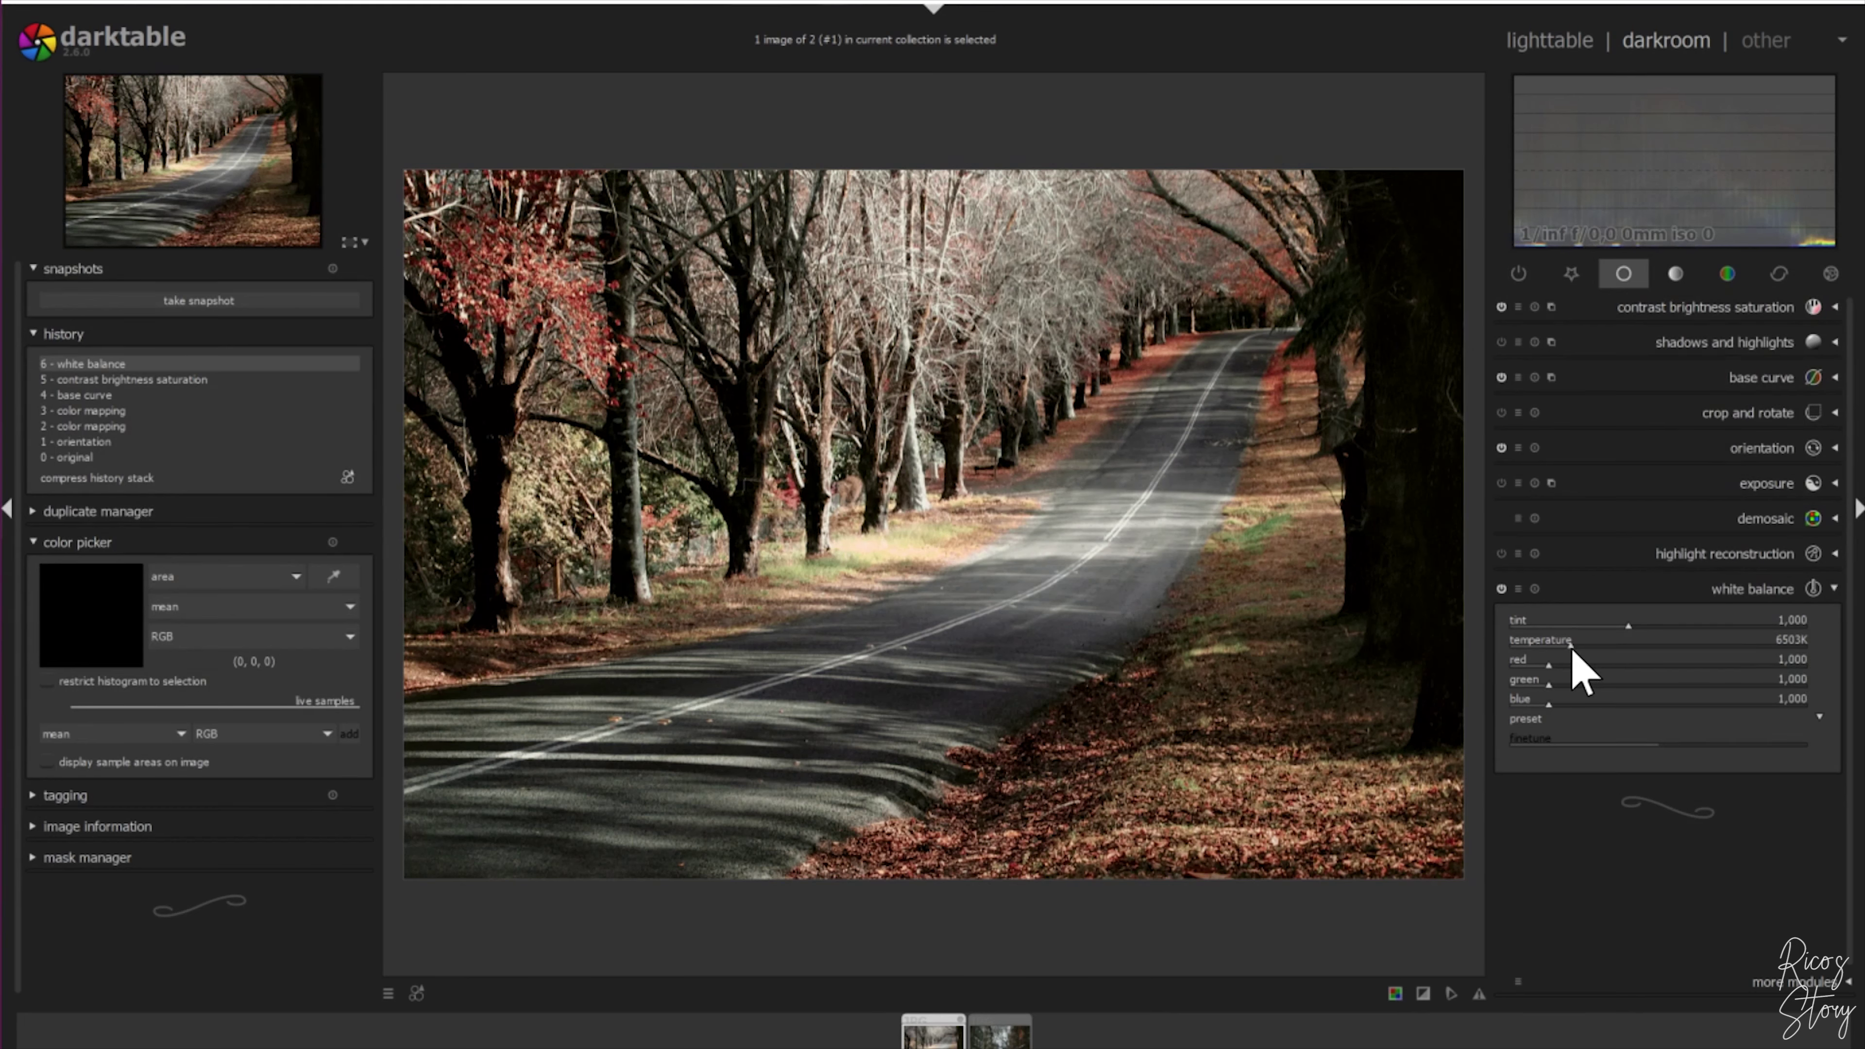
{"action": "scroll", "coordinate": [1564, 649], "scroll_direction": "down", "scroll_amount": 2}
{"action": "left_click", "coordinate": [1012, 1006]}
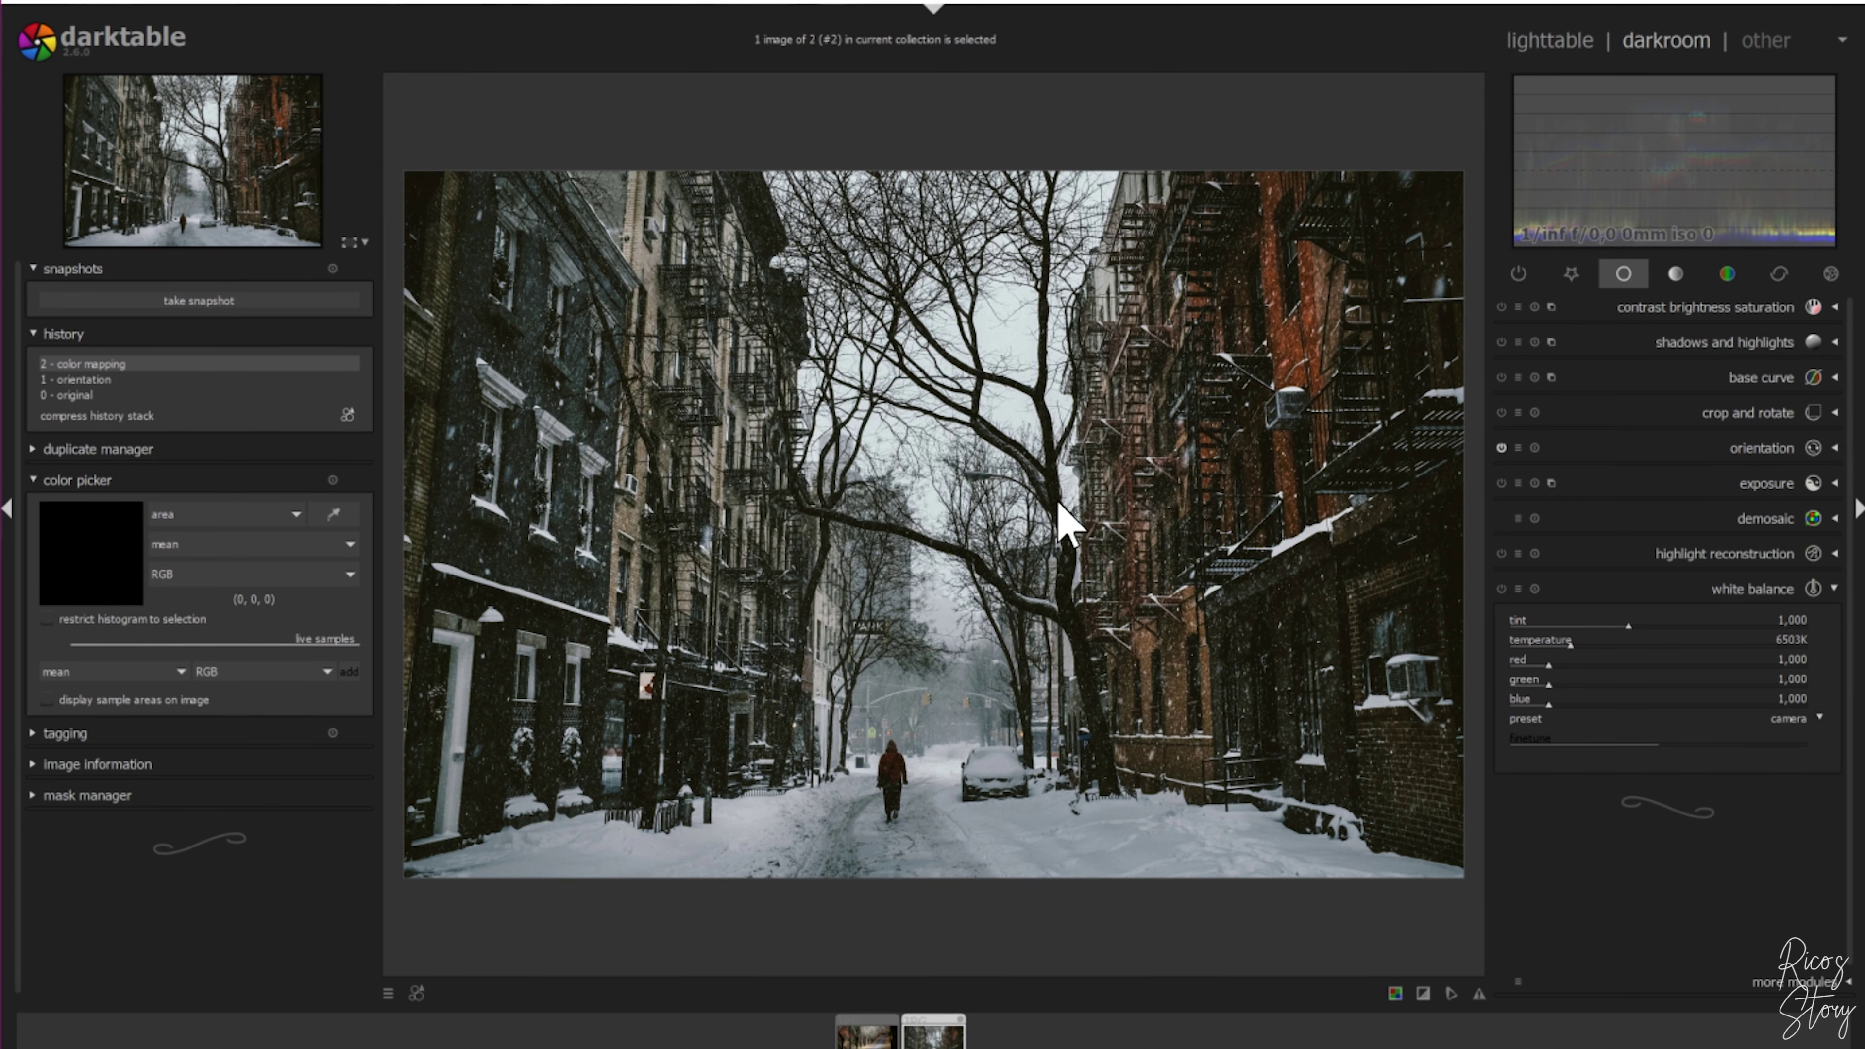
{"action": "left_click", "coordinate": [848, 1039]}
{"action": "double_click", "coordinate": [850, 1041]}
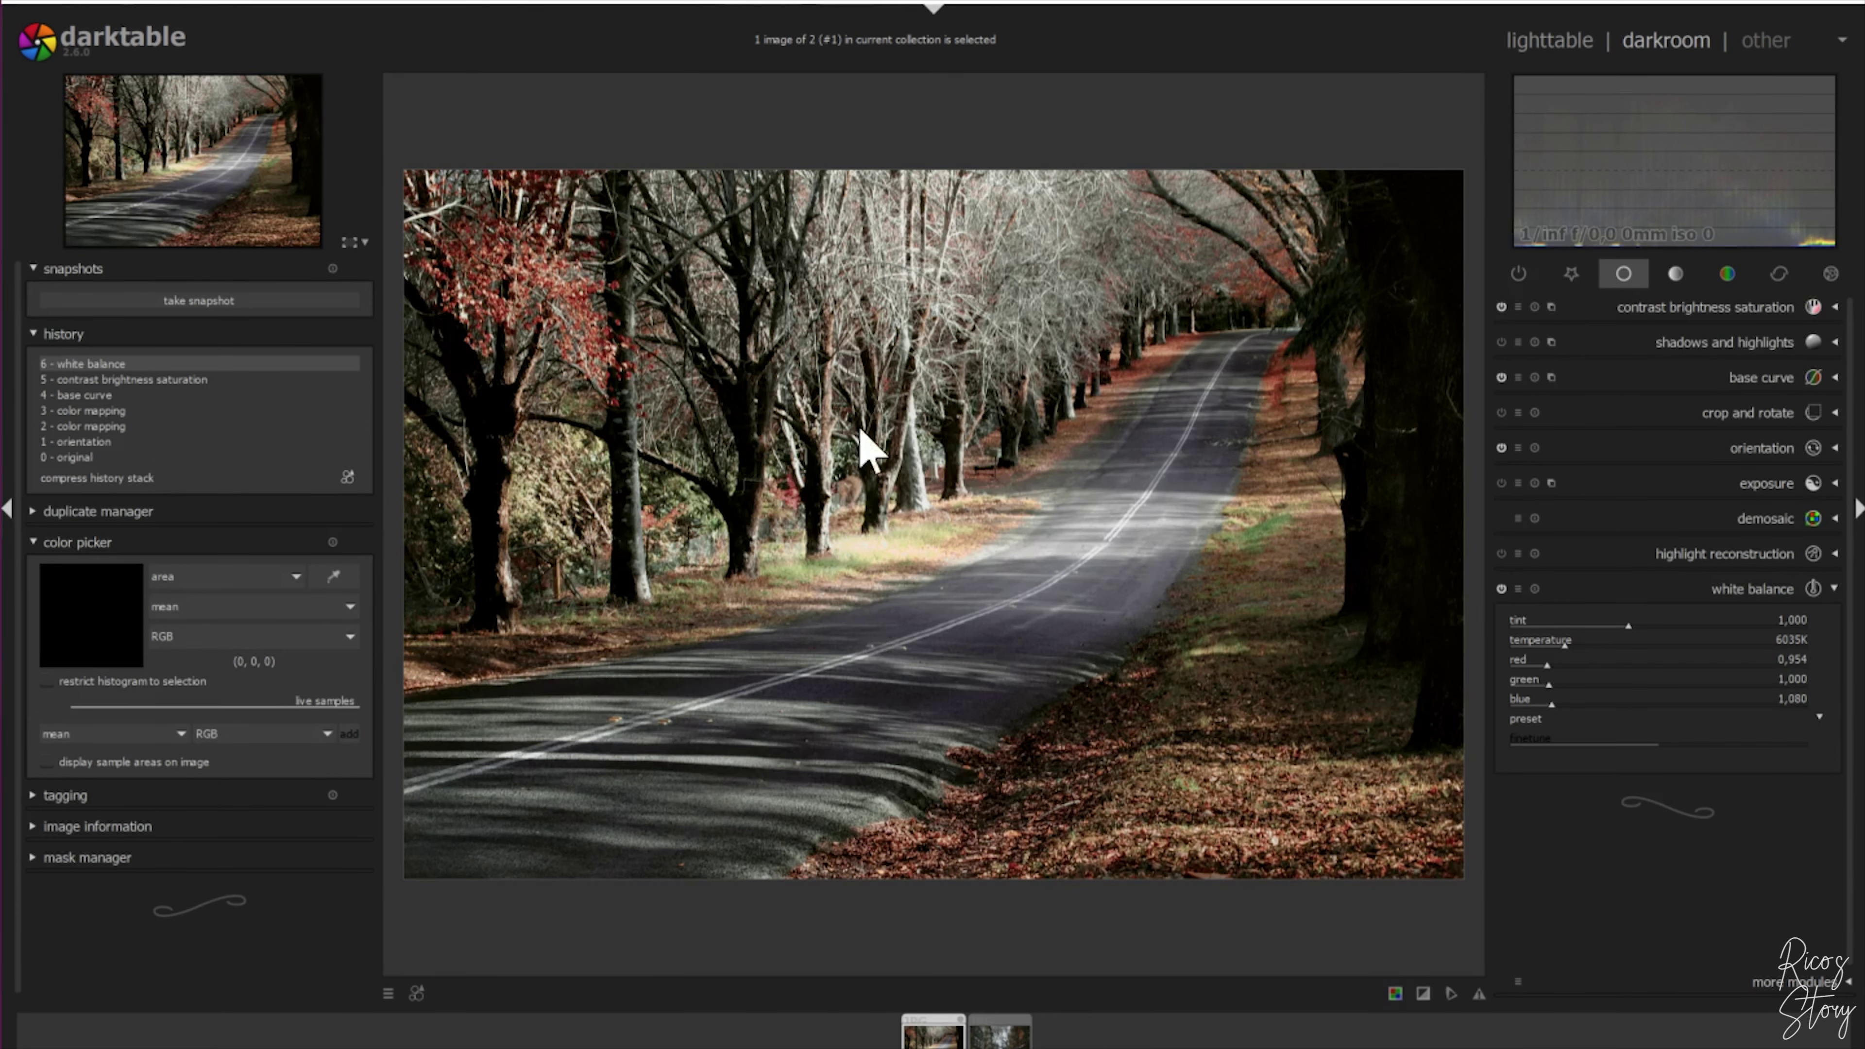
{"action": "double_click", "coordinate": [1001, 1036]}
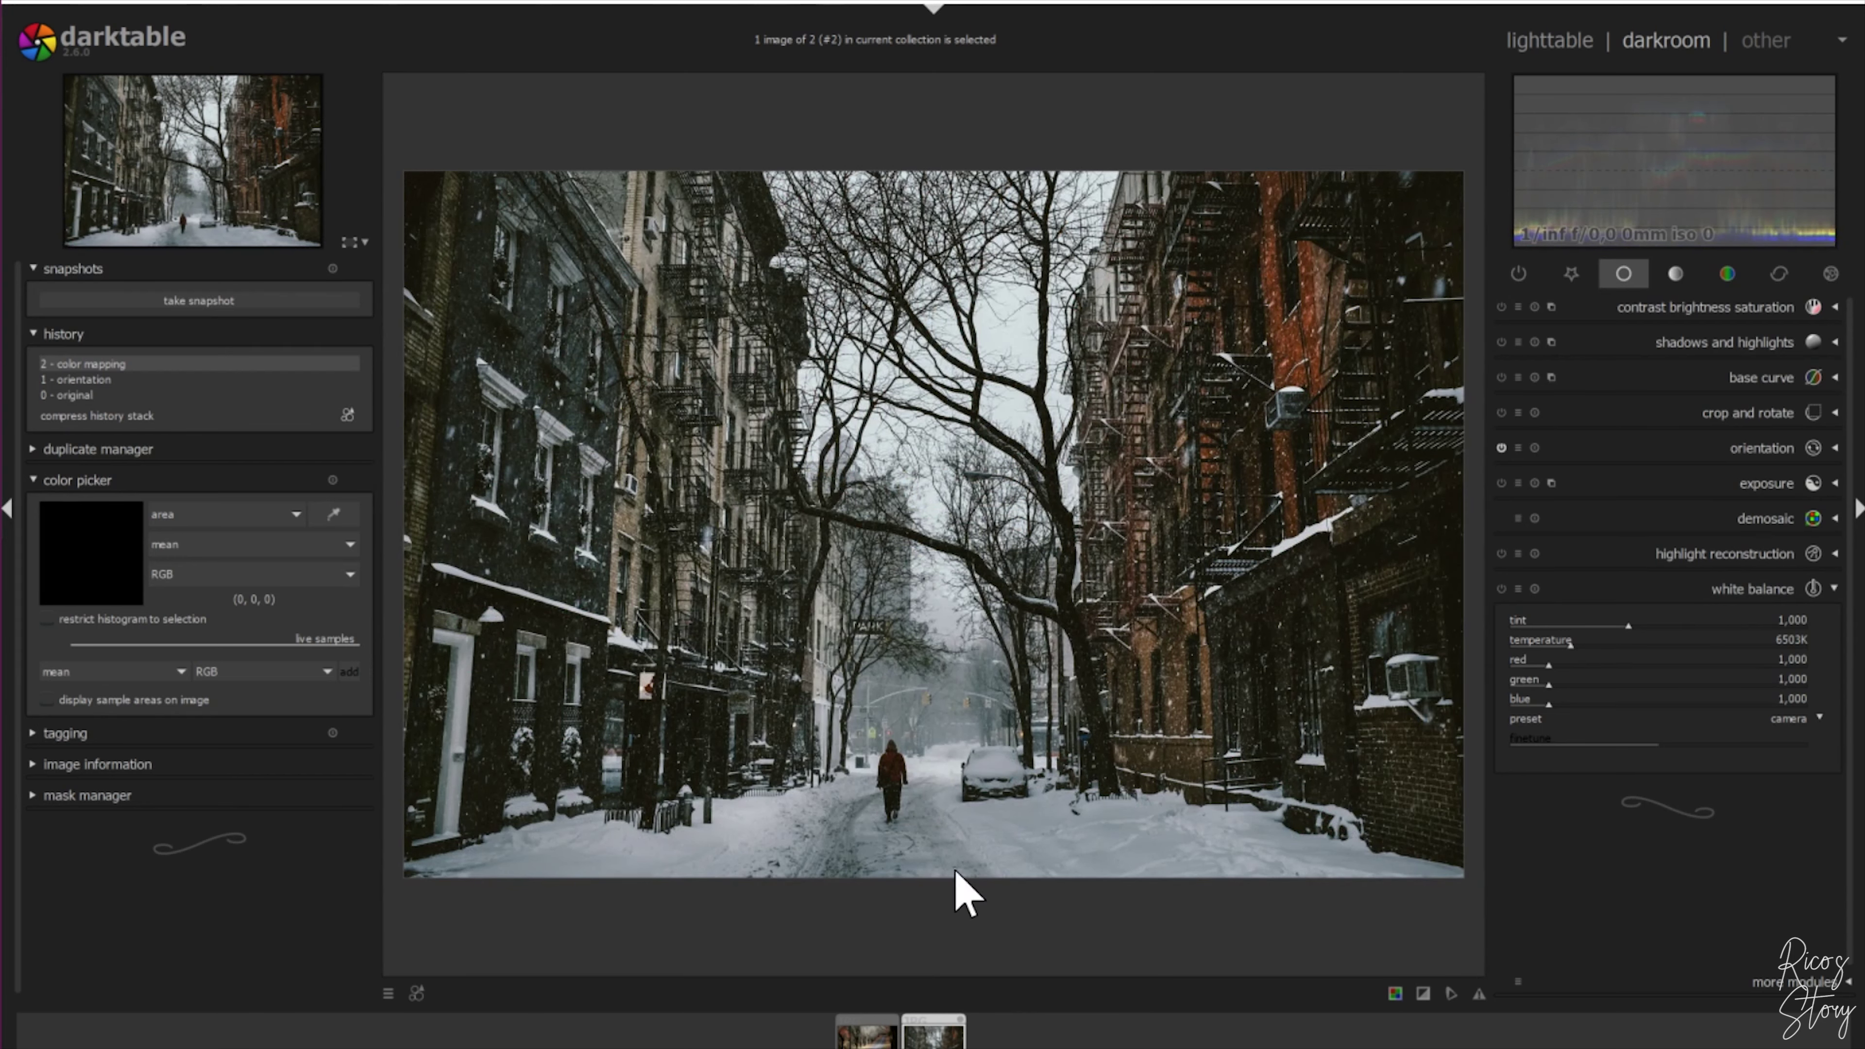
{"action": "left_click", "coordinate": [867, 1032]}
{"action": "key", "text": "ctrl+v"}
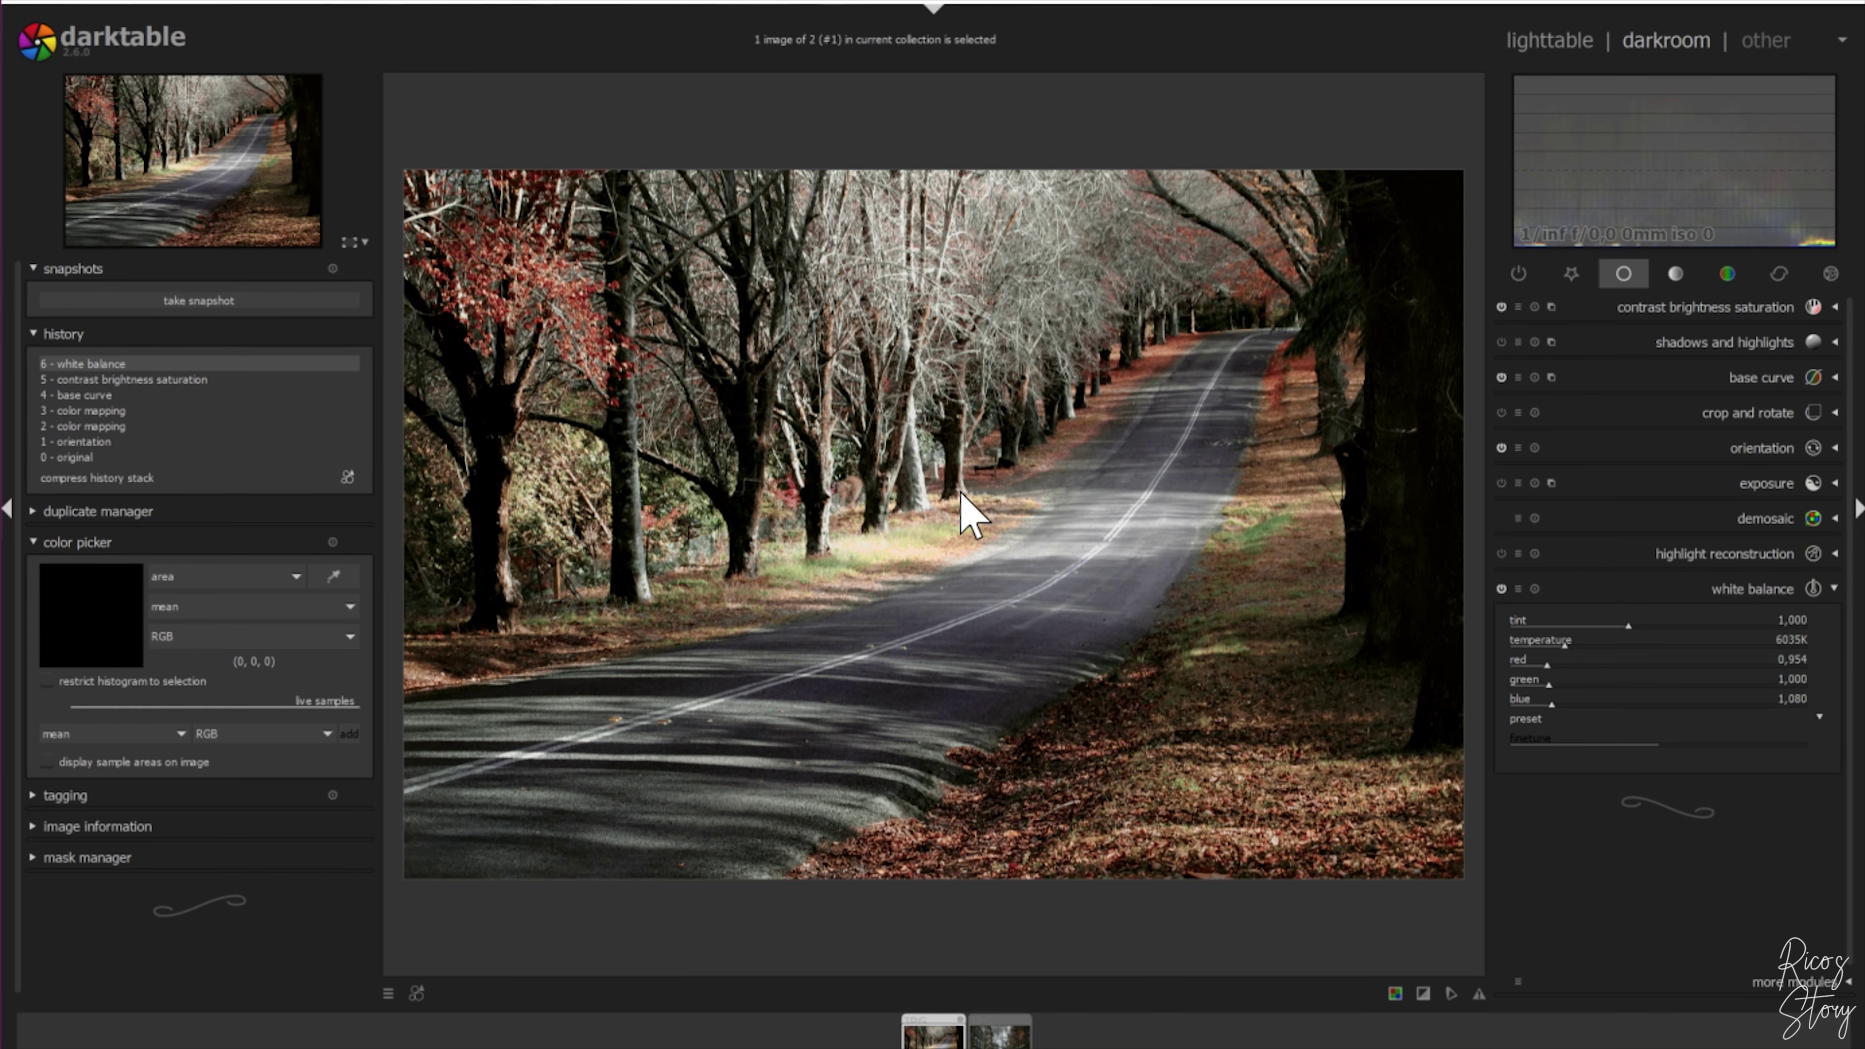
{"action": "left_click", "coordinate": [1025, 1029]}
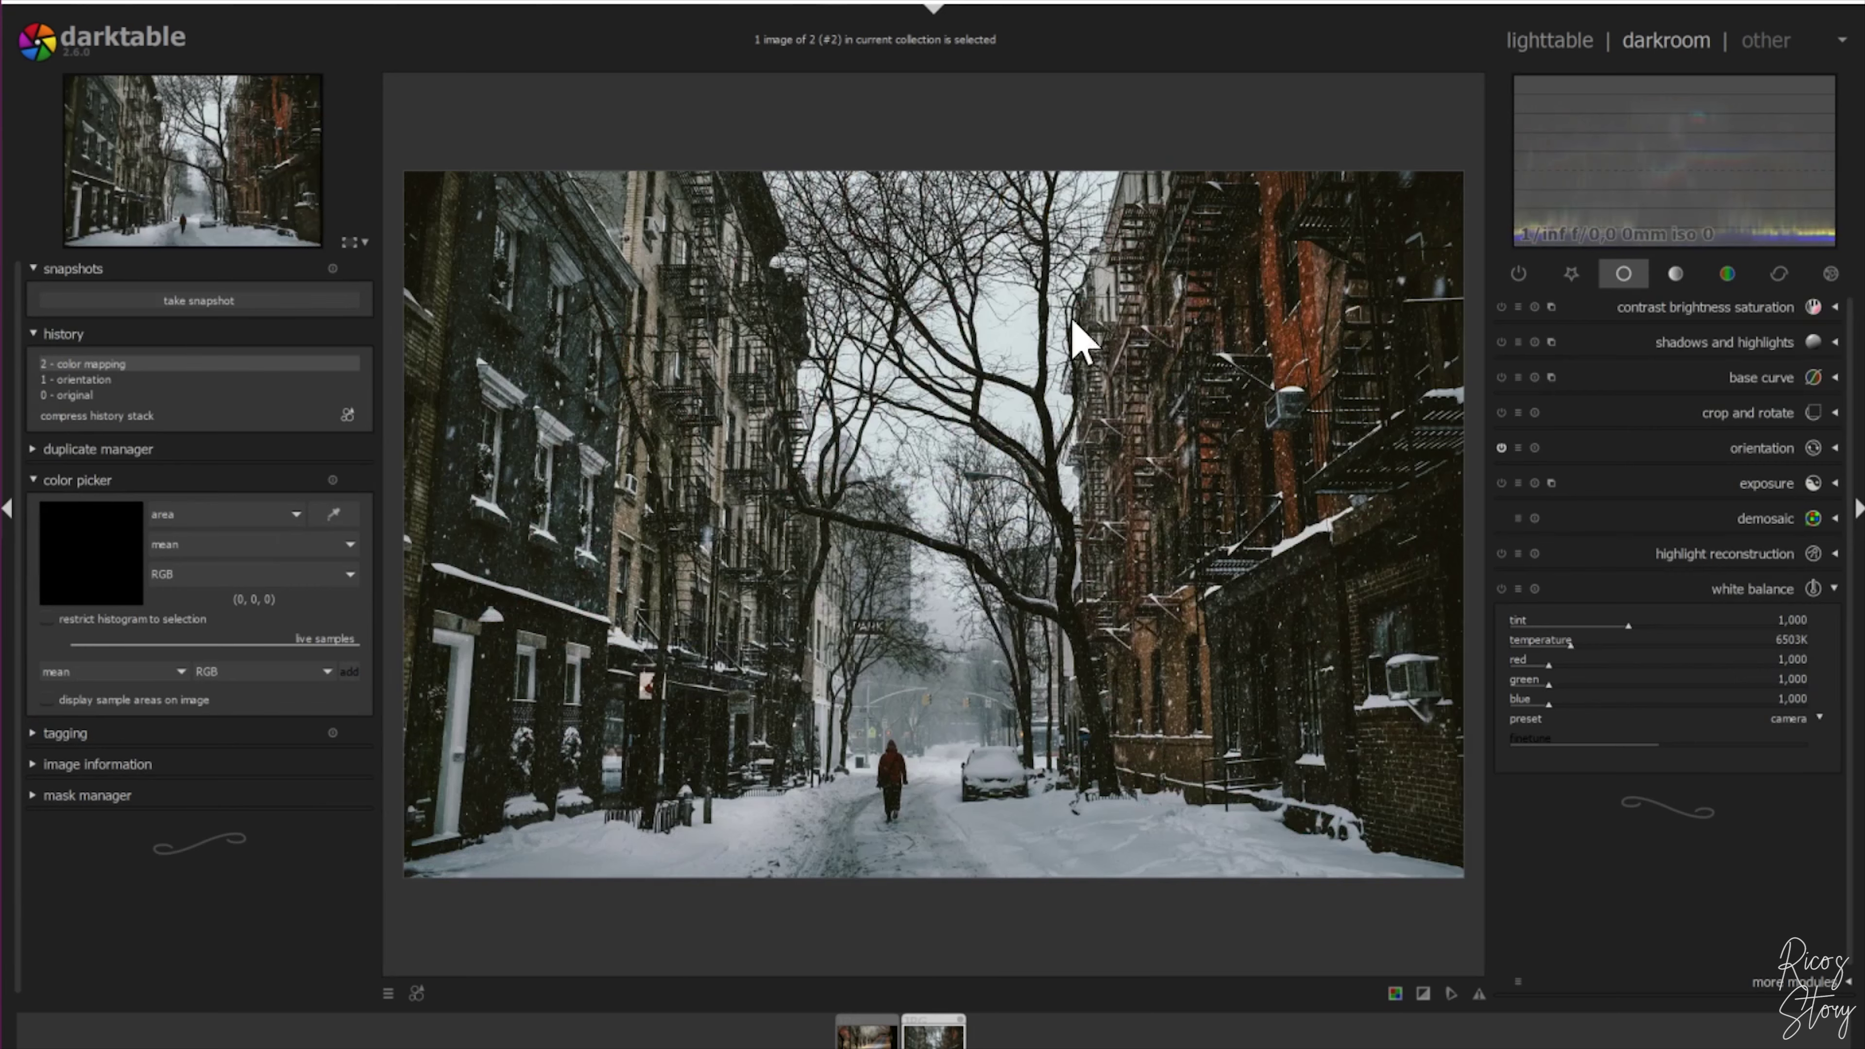
{"action": "left_click", "coordinate": [881, 1025]}
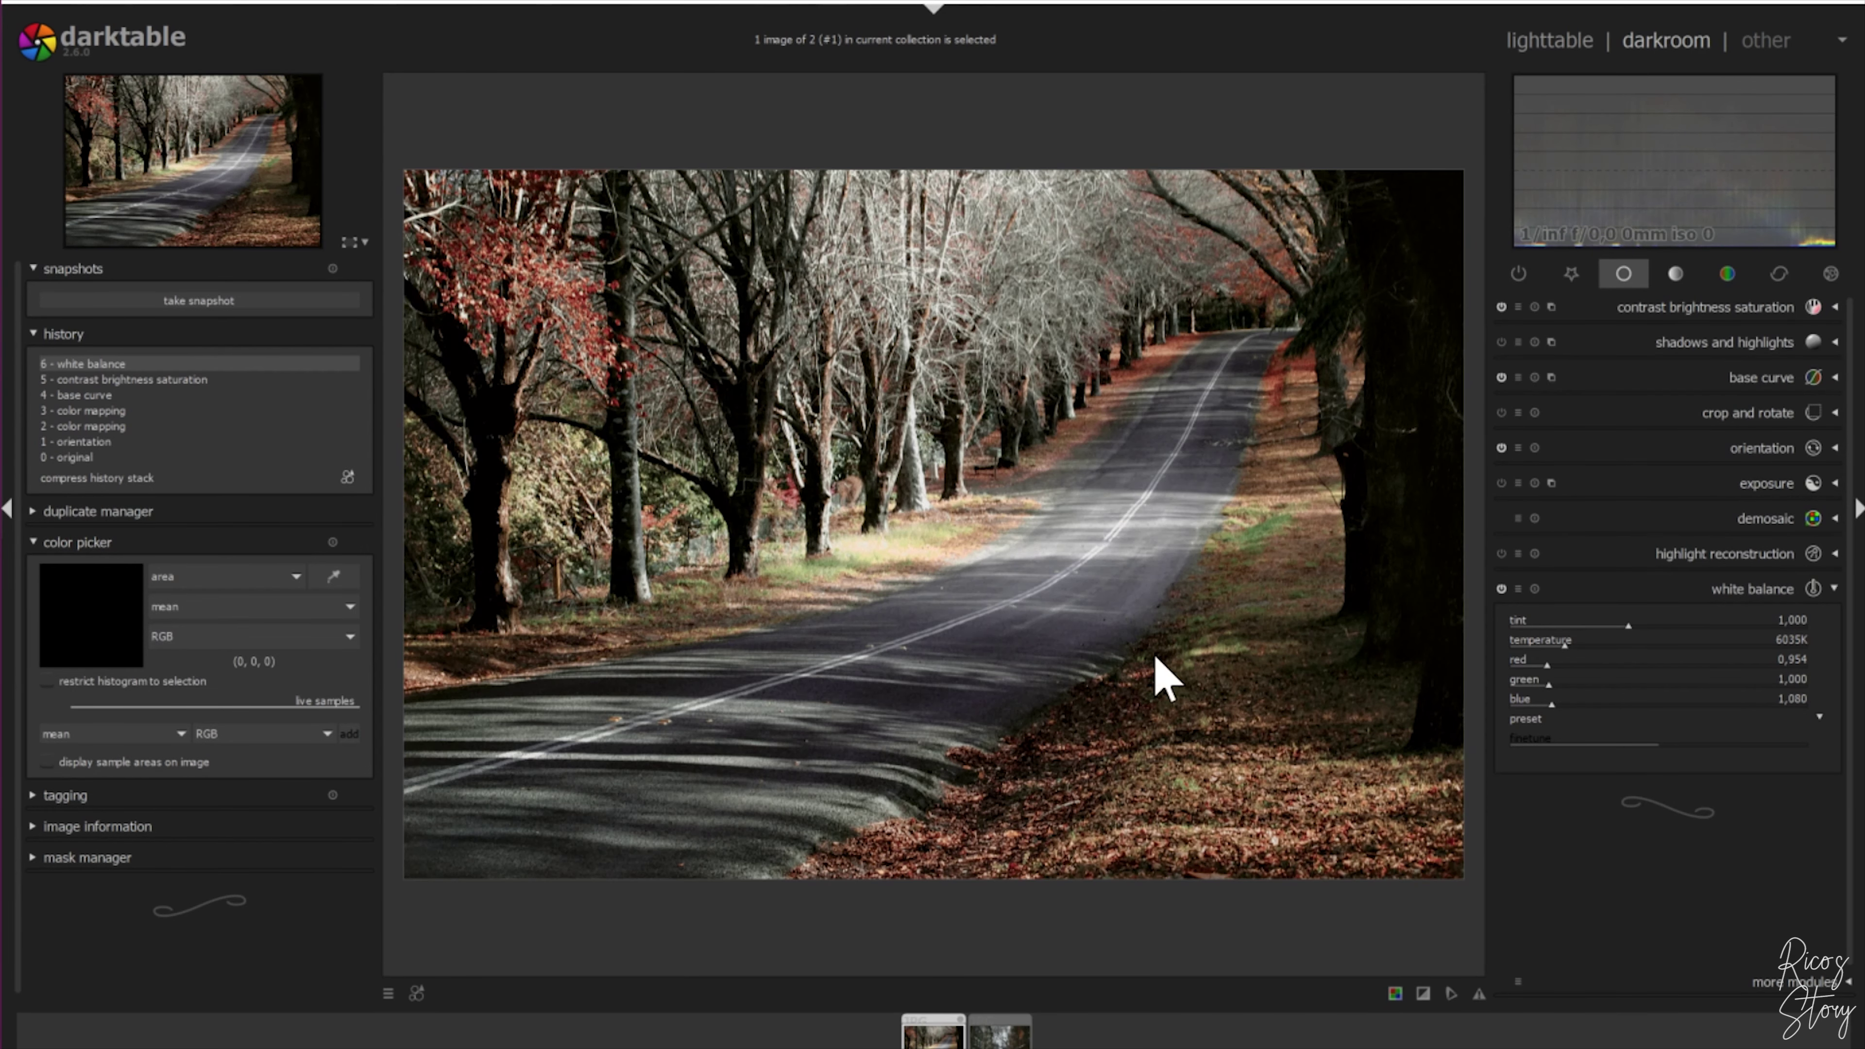
{"action": "left_click", "coordinate": [1000, 1032]}
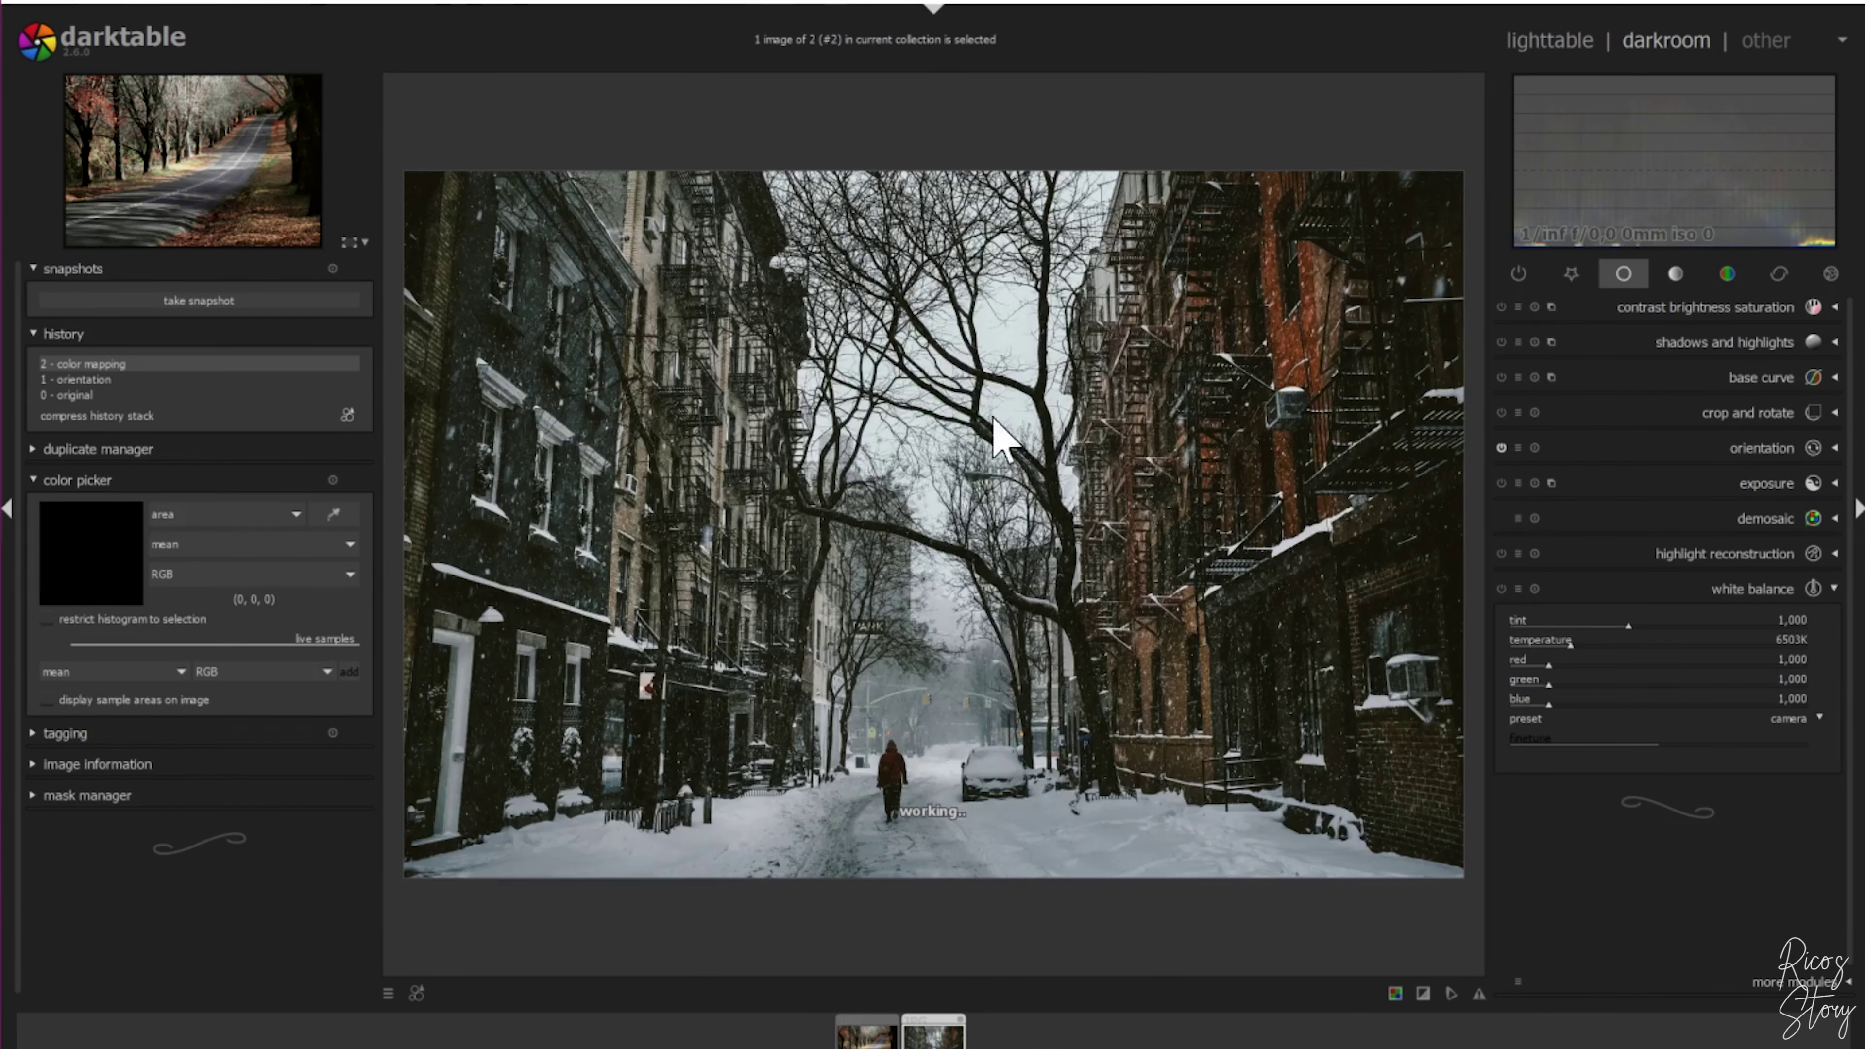
{"action": "key", "text": "BackSpace"}
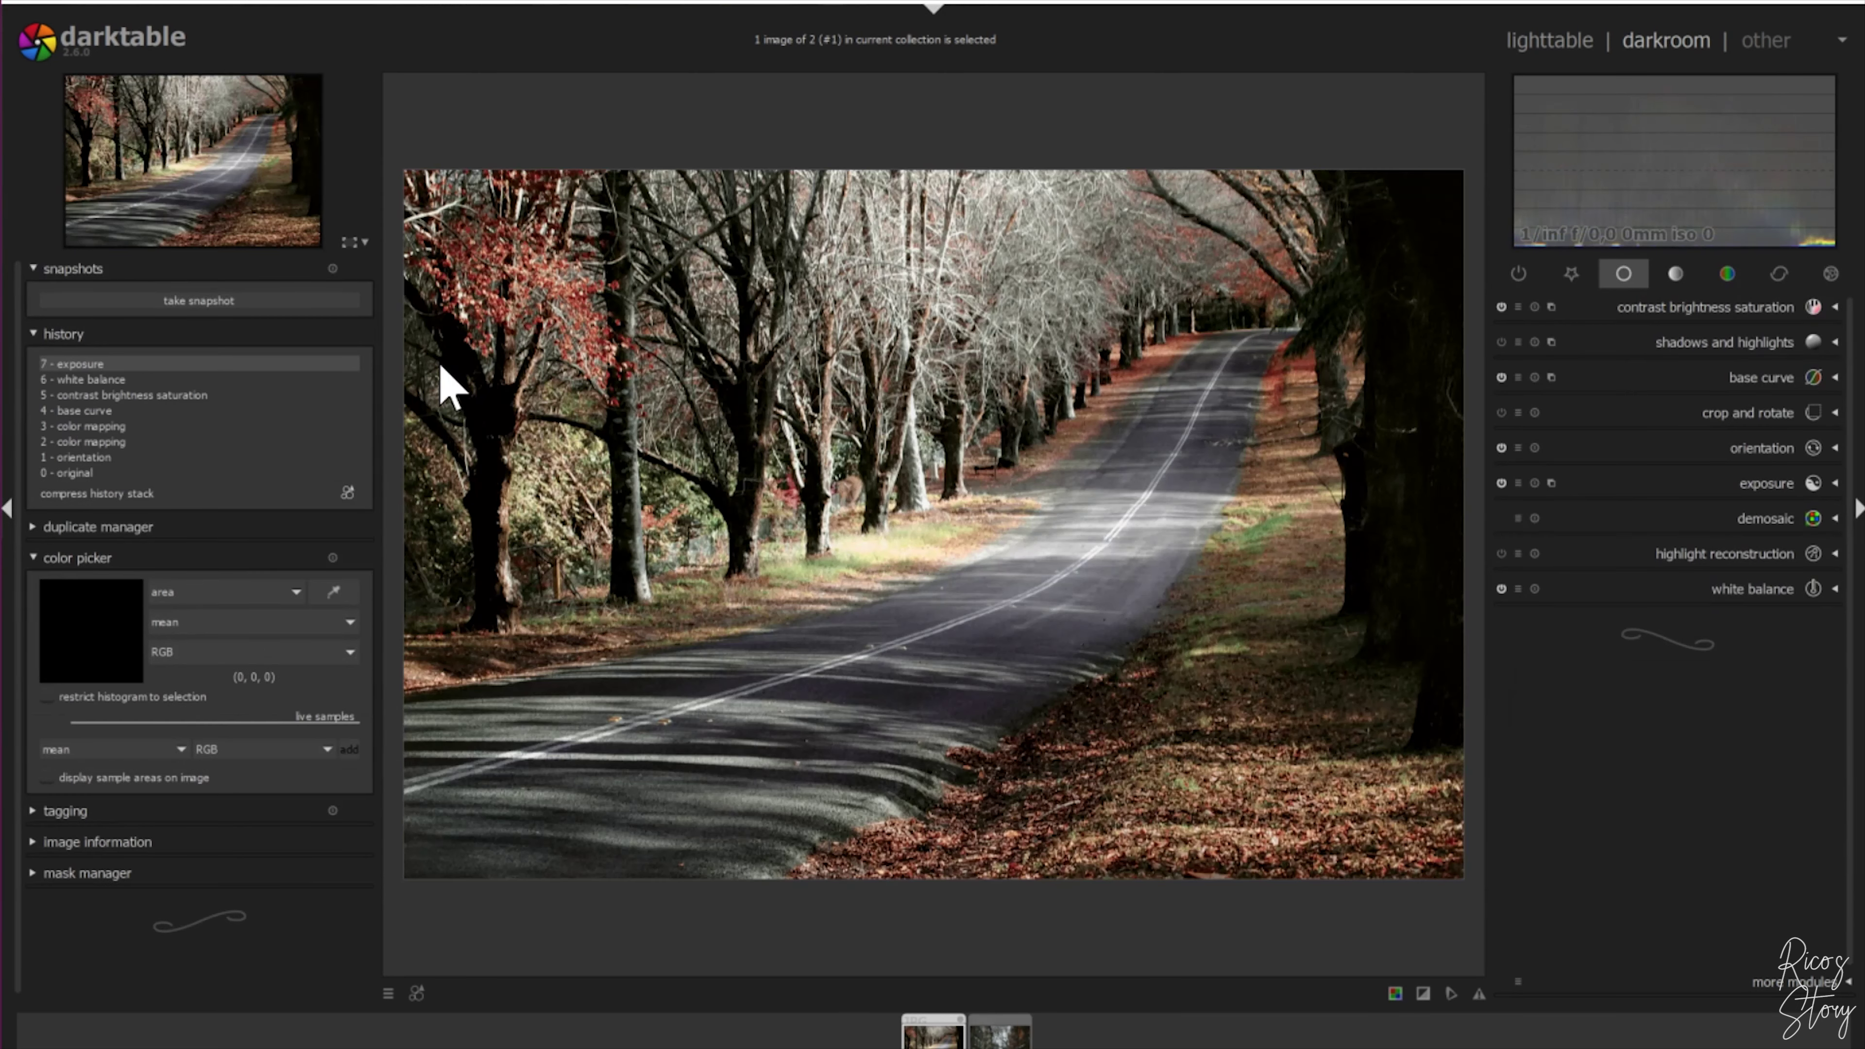
Snapshot the edit as exposure (7), revert to the original, and split-compare them.
{"action": "left_click", "coordinate": [191, 300]}
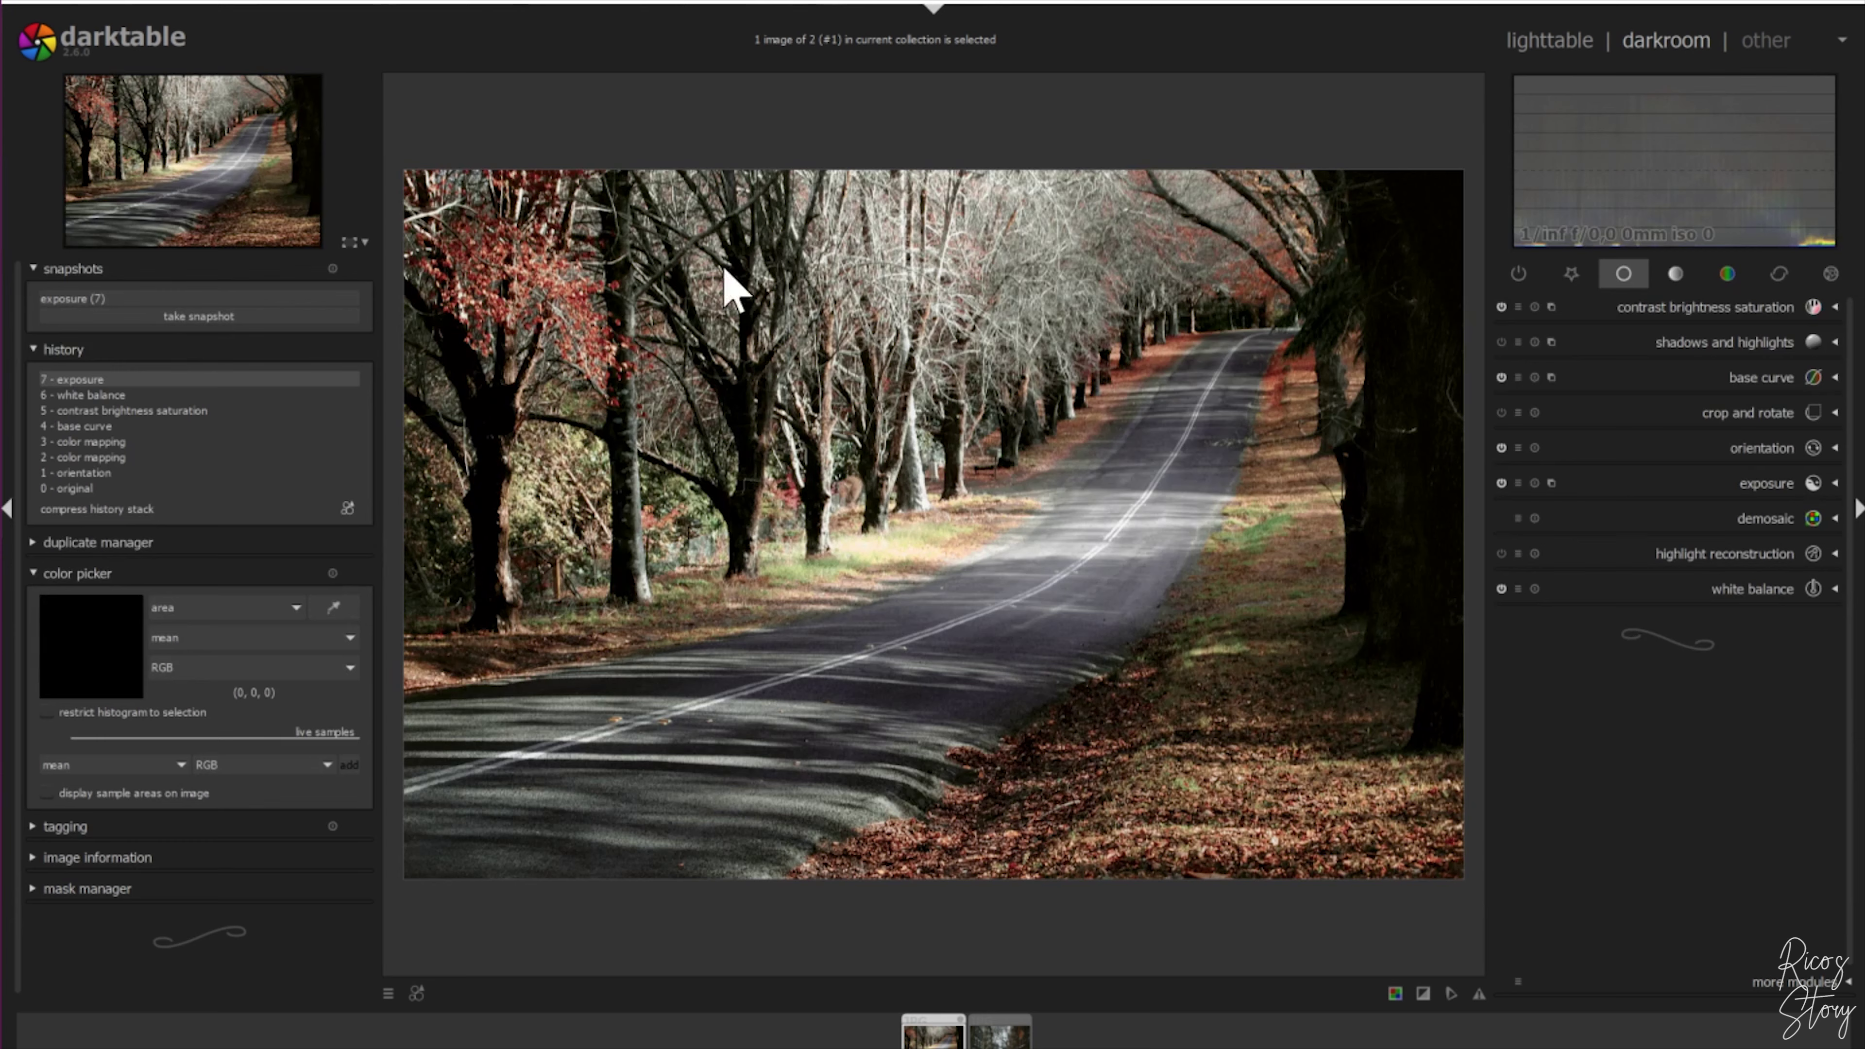
{"action": "left_click", "coordinate": [90, 489]}
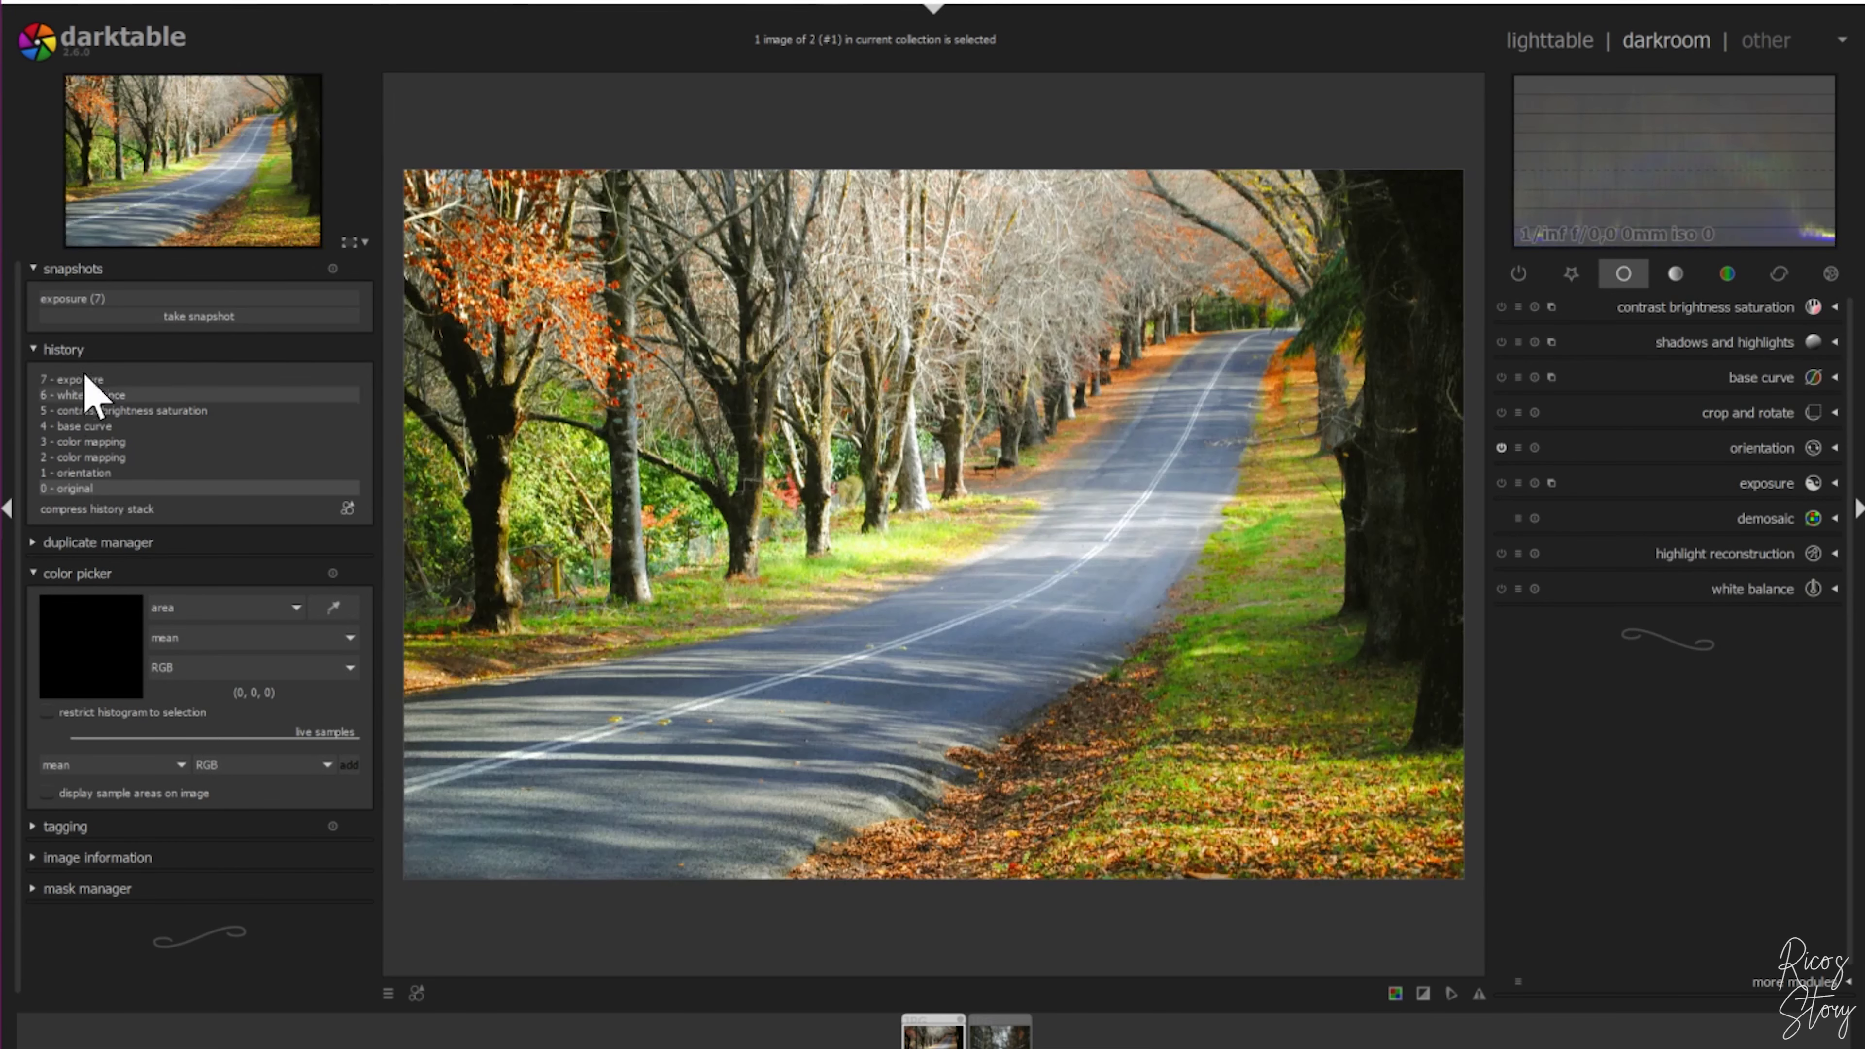
{"action": "left_click", "coordinate": [86, 298]}
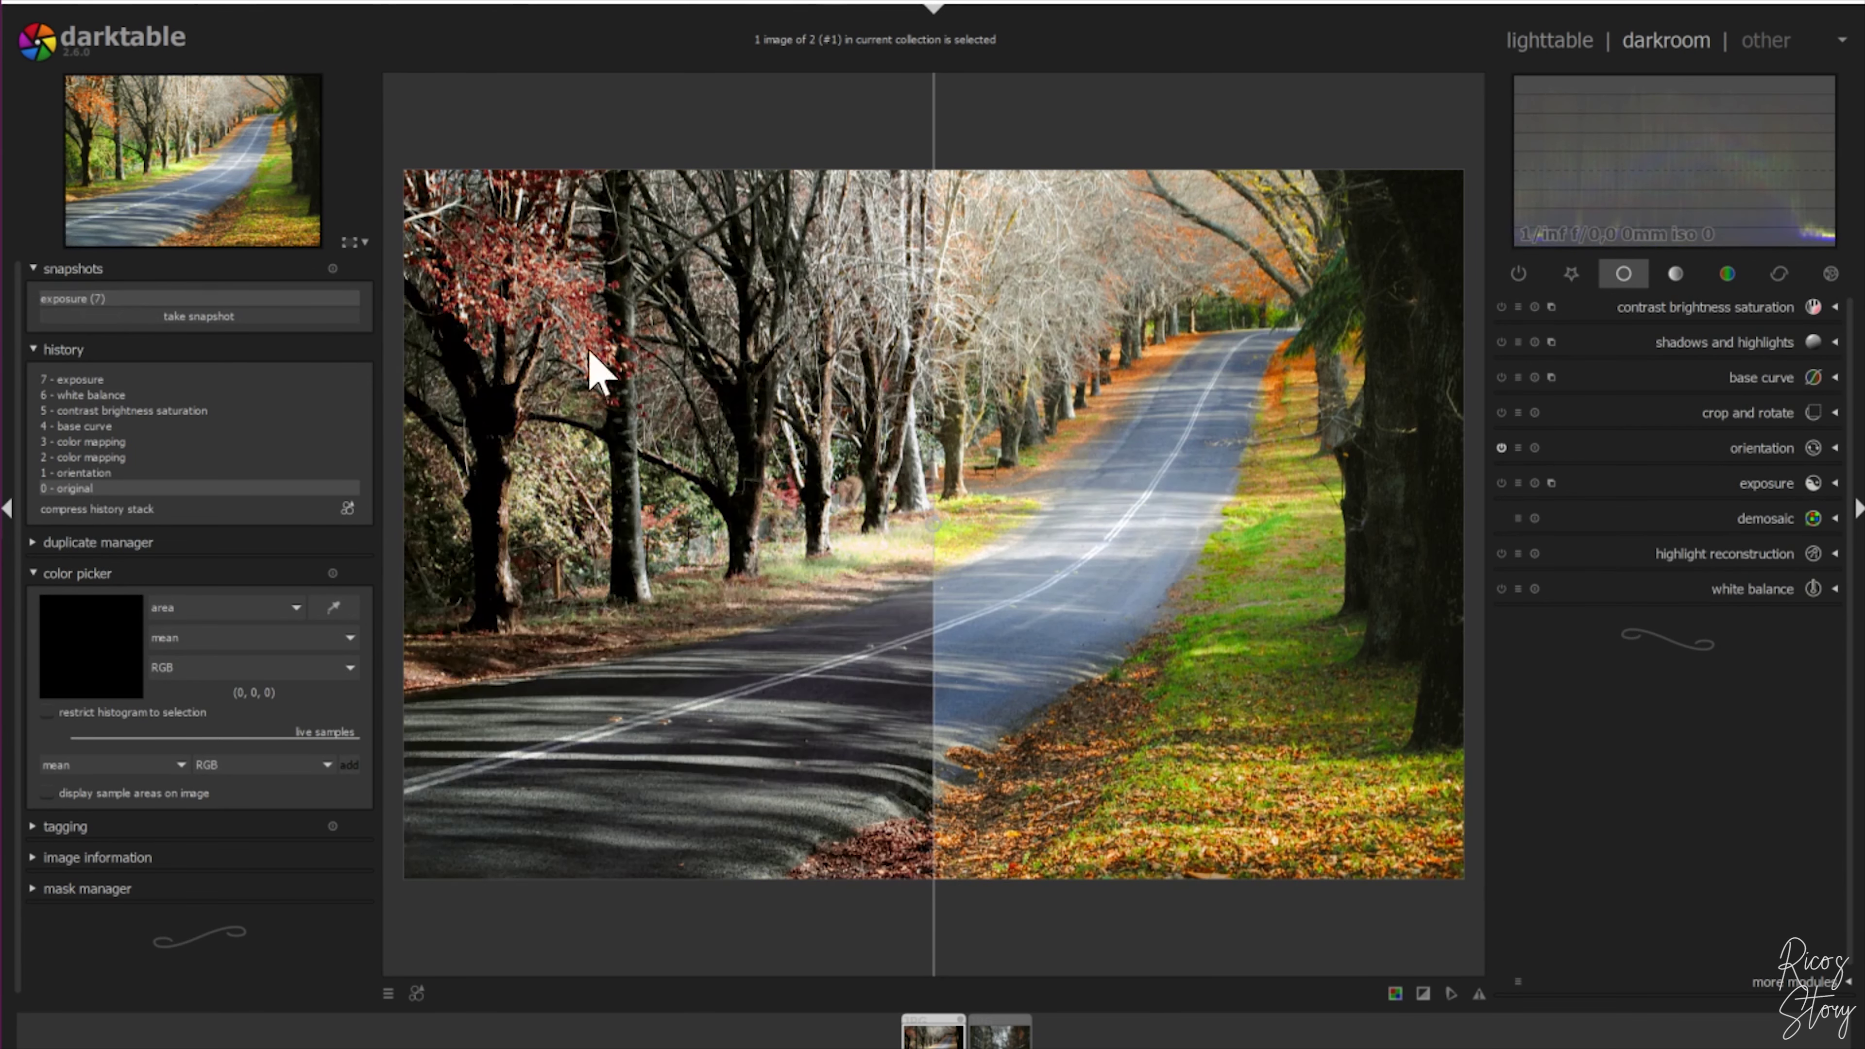
{"action": "left_click_drag", "start_coordinate": [916, 355], "coordinate": [366, 367]}
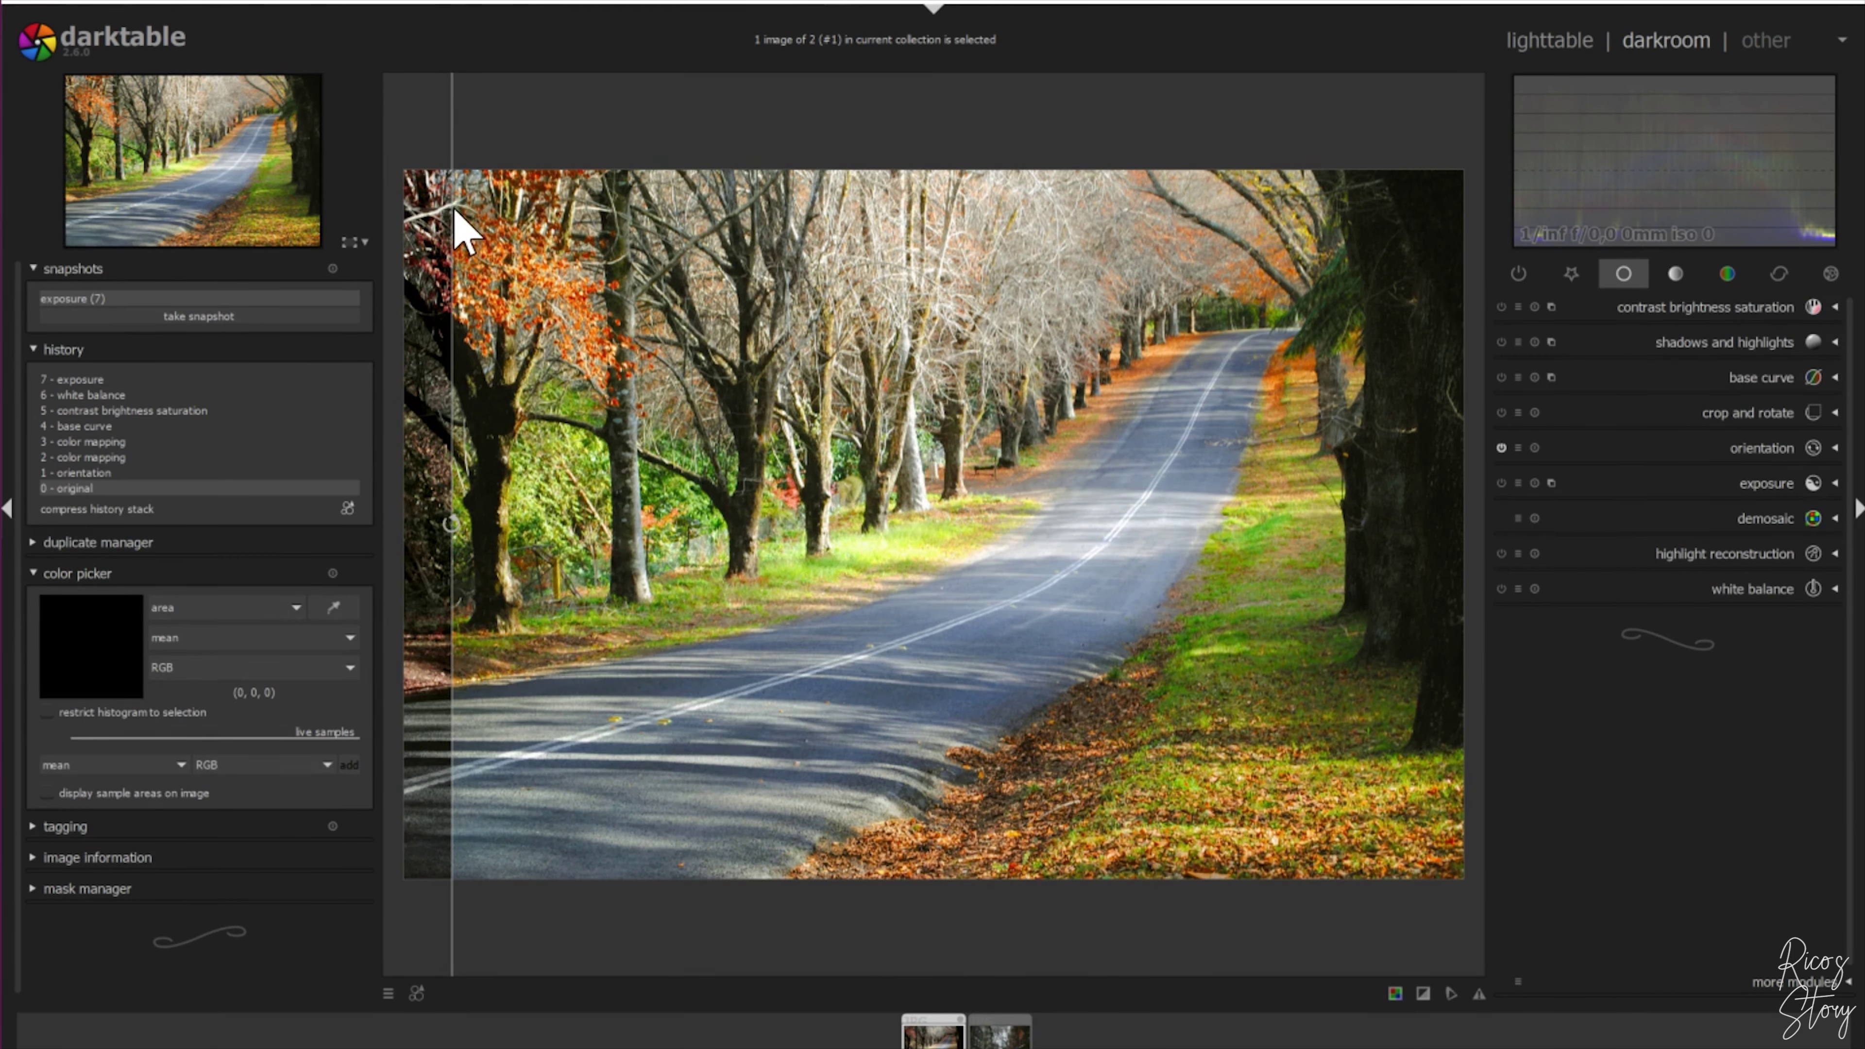
{"action": "left_click_drag", "start_coordinate": [449, 213], "coordinate": [398, 222]}
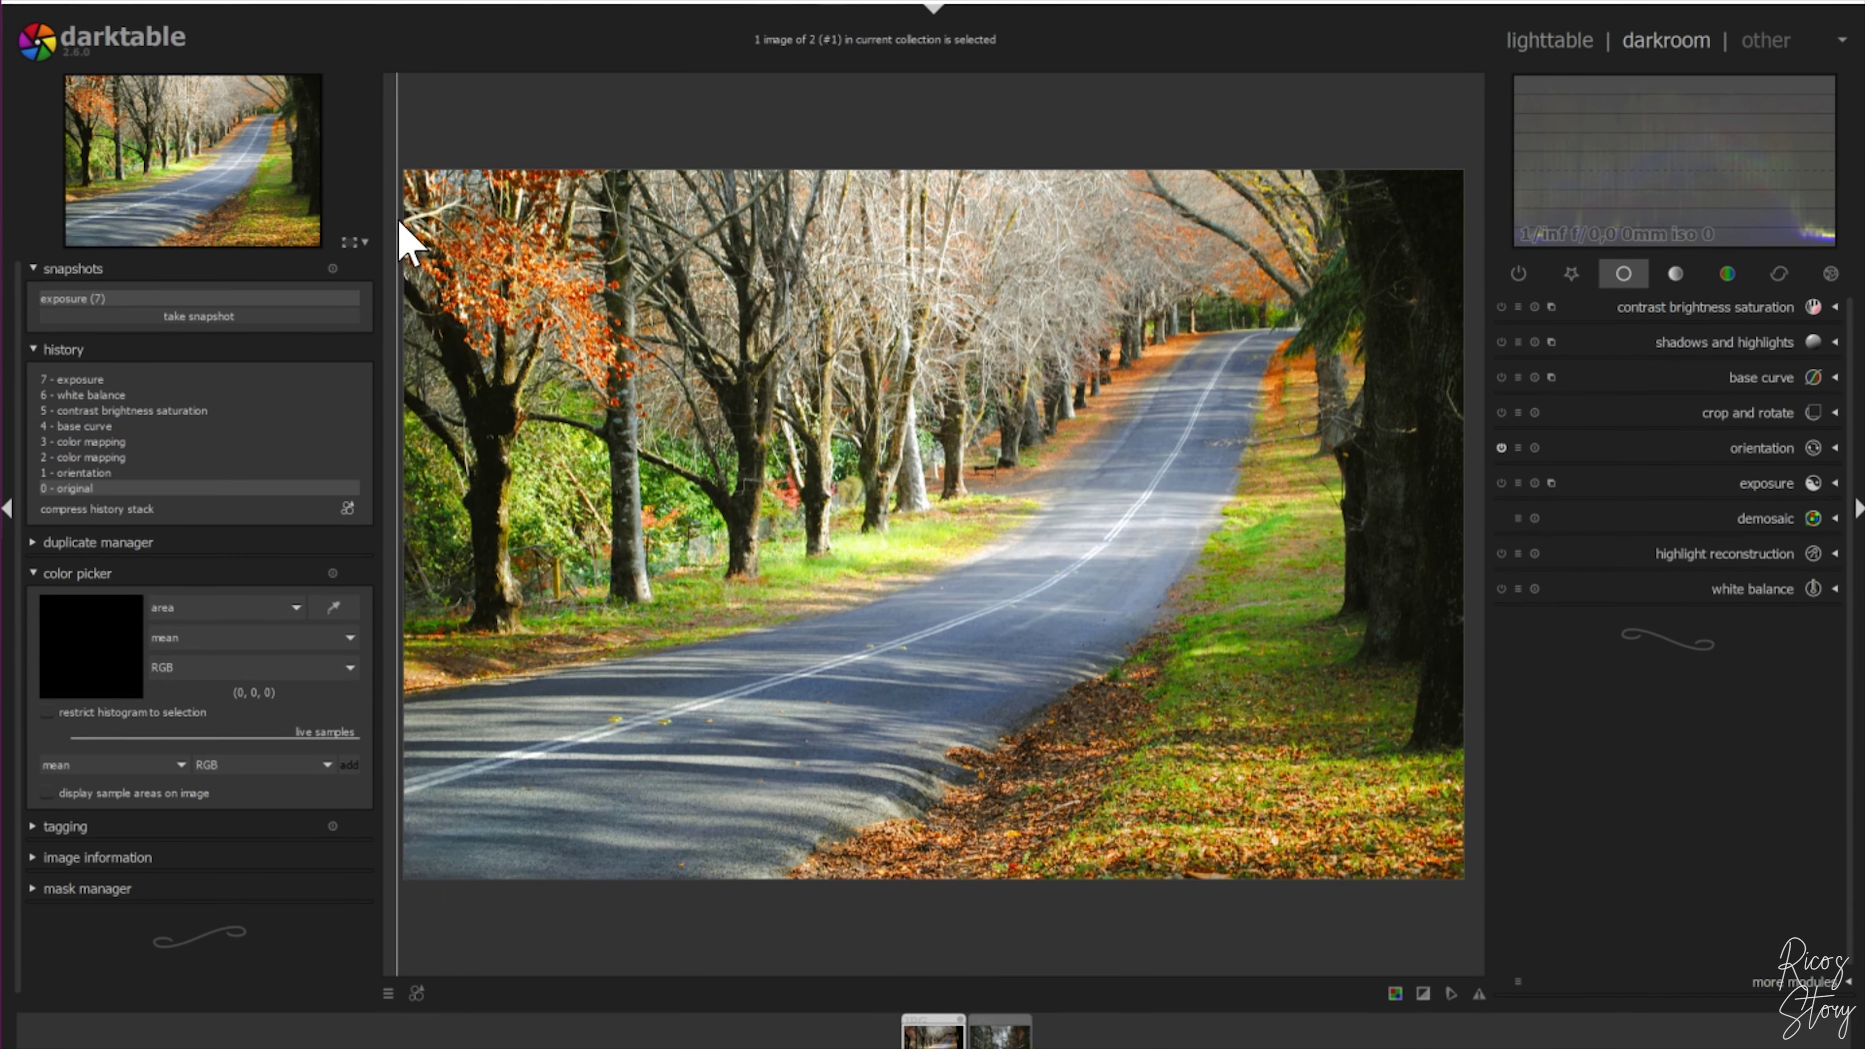